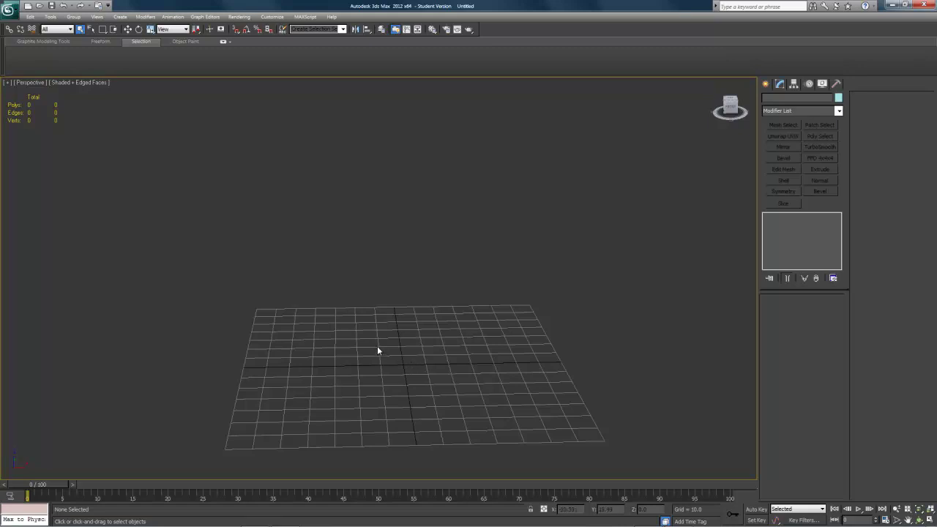
middle_click_drag(379, 349, 399, 335, "alt")
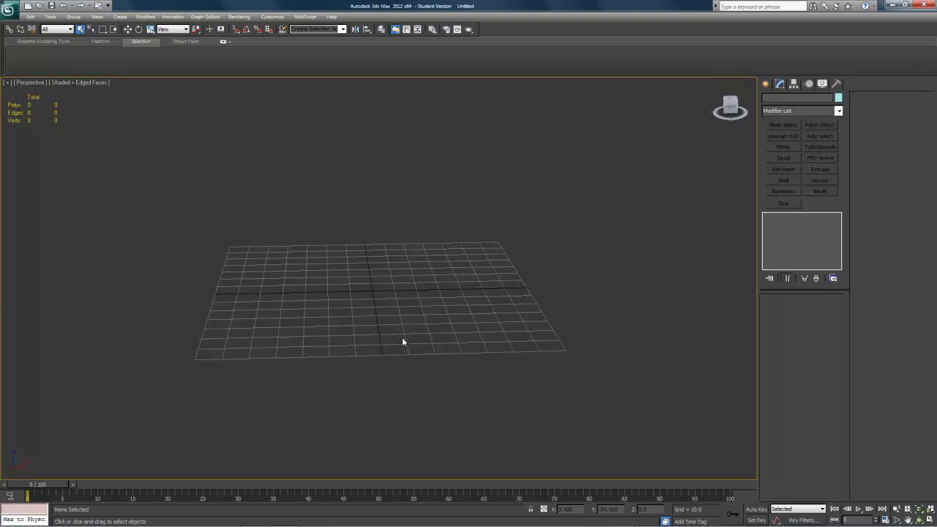
middle_click_drag(402, 341, 392, 322, "alt")
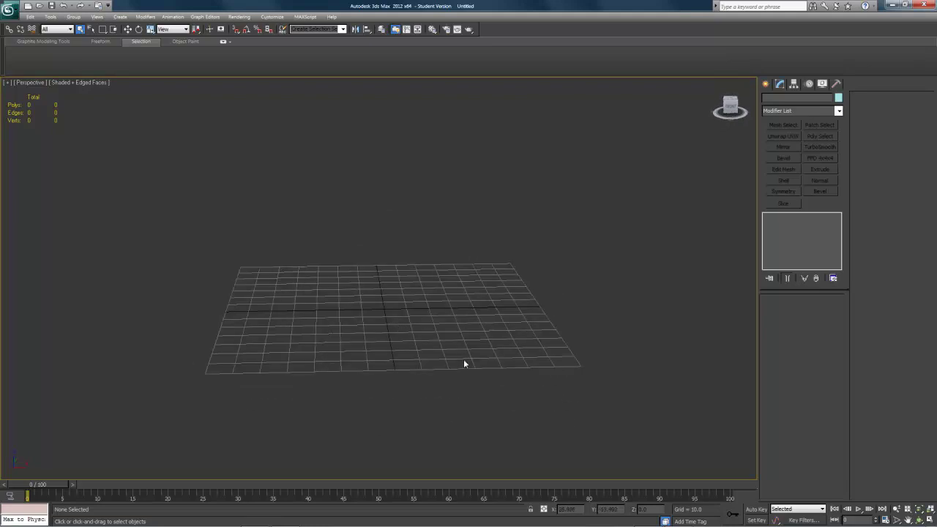
middle_click_drag(468, 326, 407, 361, "alt")
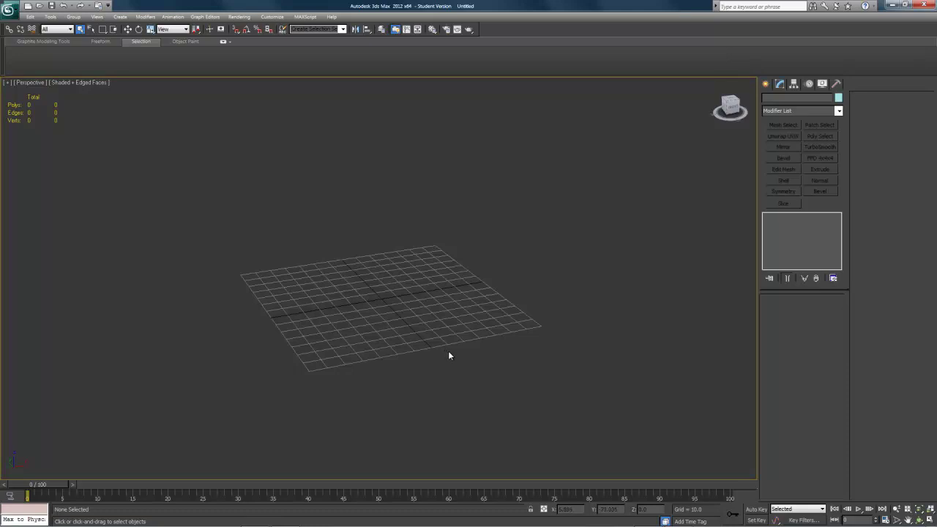
middle_click_drag(454, 367, 404, 352, "alt")
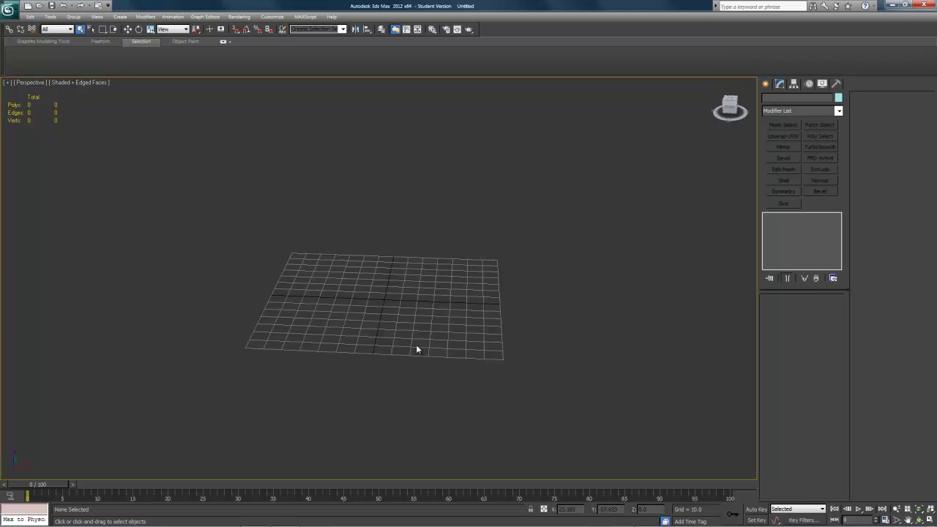
middle_click_drag(416, 349, 380, 349, "alt")
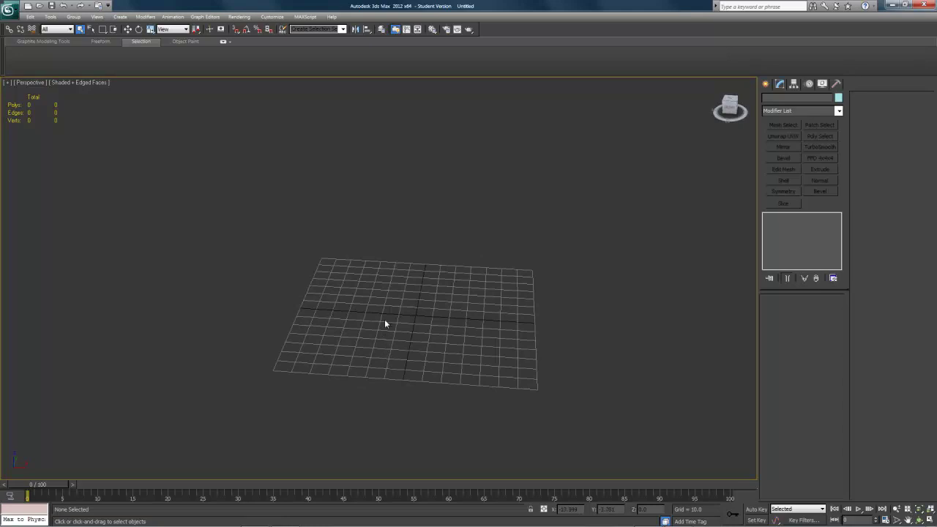
middle_click_drag(408, 298, 374, 290, "alt")
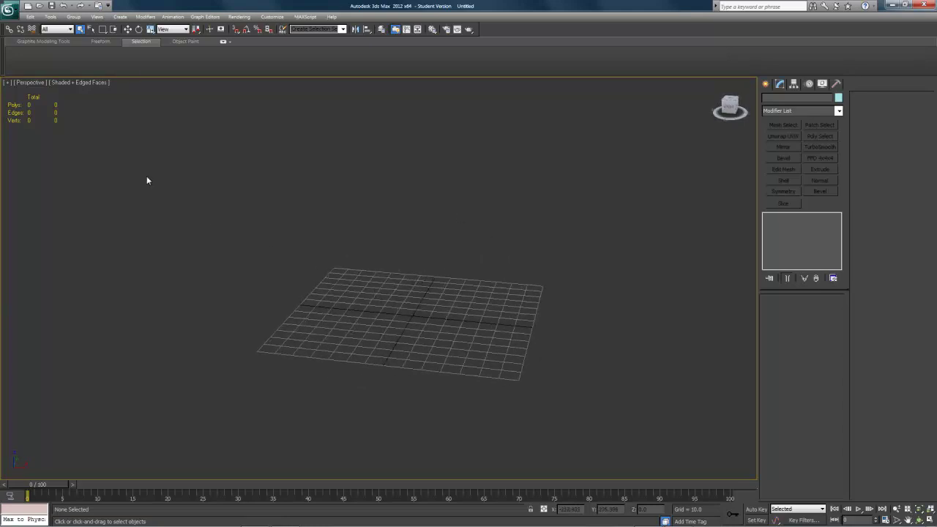
- Import the male_mesh FBX file from the export folder into the empty scene
left_click(8, 10)
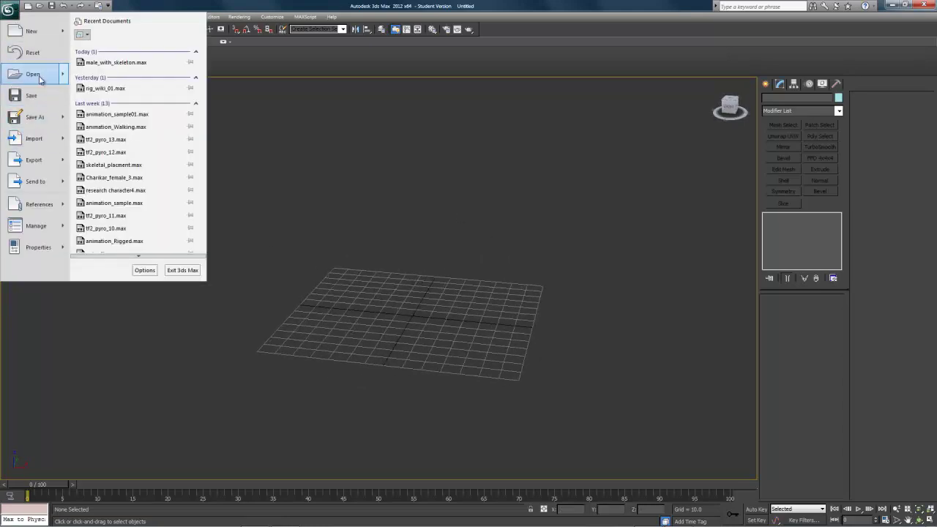
left_click(46, 137)
left_click(341, 134)
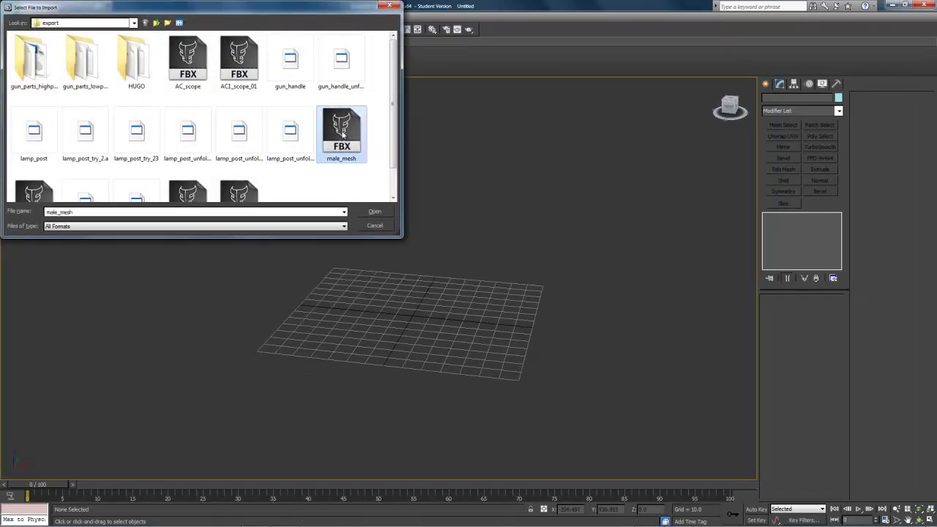
left_click(370, 214)
left_click(517, 397)
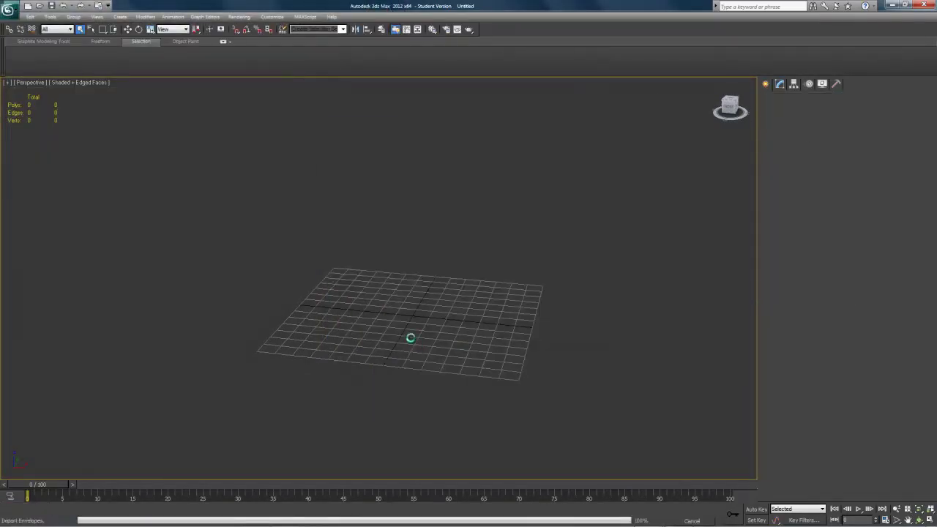
scroll(452, 327, "down", 4)
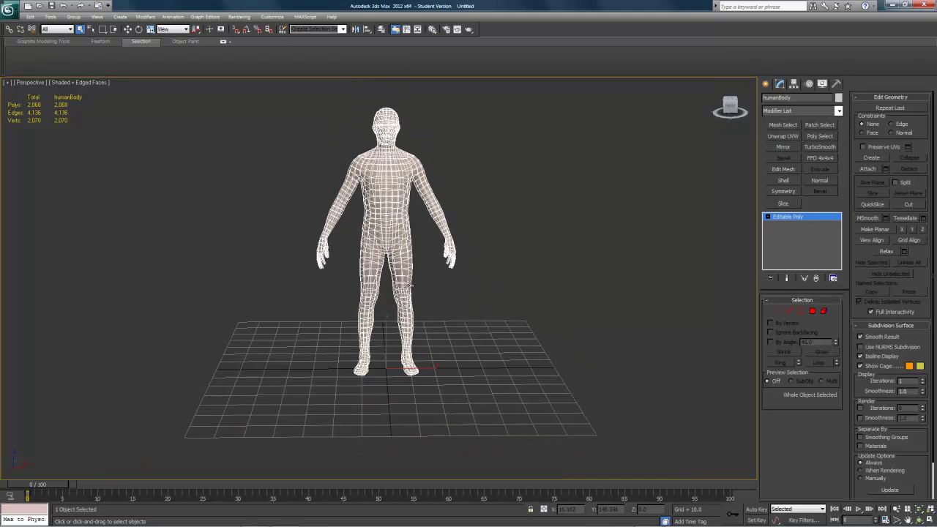
middle_click_drag(385, 192, 451, 244, "alt")
middle_click_drag(438, 362, 409, 259, "alt")
mouse_move(460, 292)
middle_mouse_down("alt")
mouse_move(473, 295)
mouse_move(447, 271)
mouse_move(462, 296)
middle_mouse_up("alt")
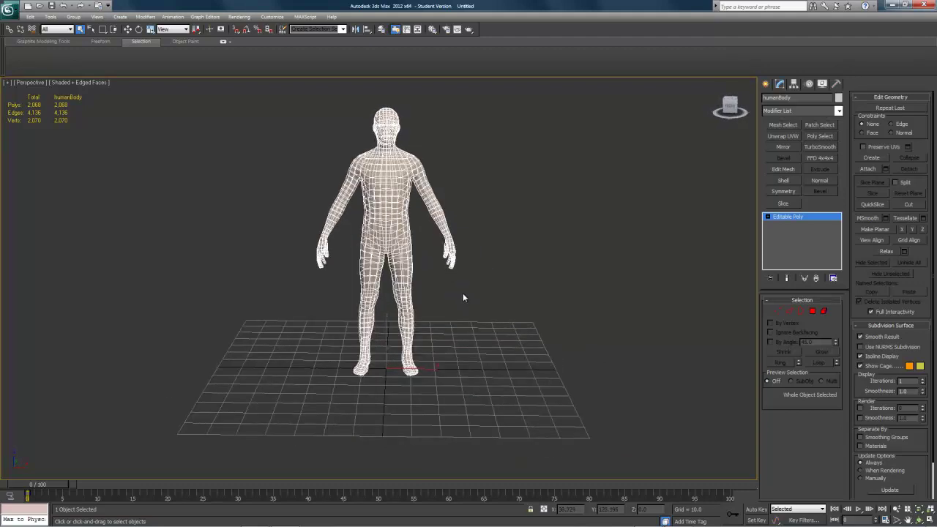
middle_click_drag(516, 308, 443, 320, "alt")
middle_click_drag(444, 320, 510, 324)
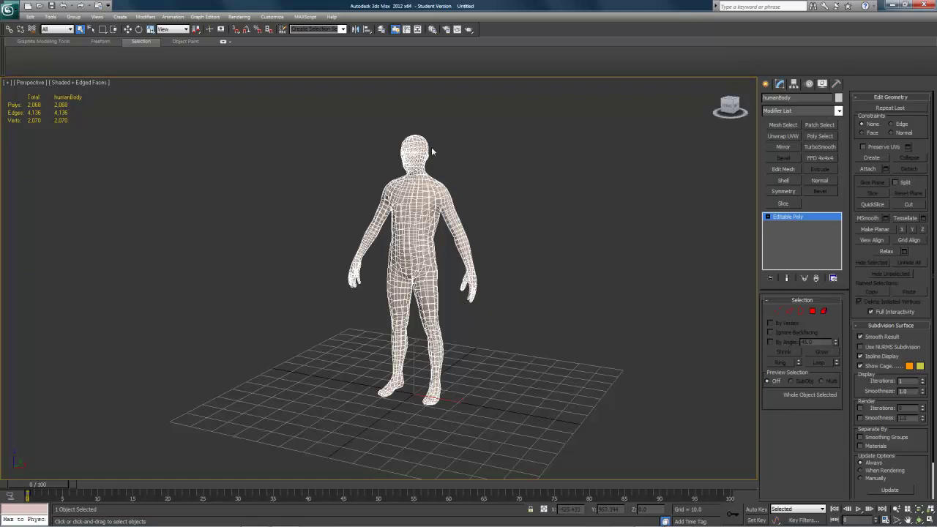
- Create a biped about 105 units tall, starting at floor level between the body mesh's feet
left_click(766, 84)
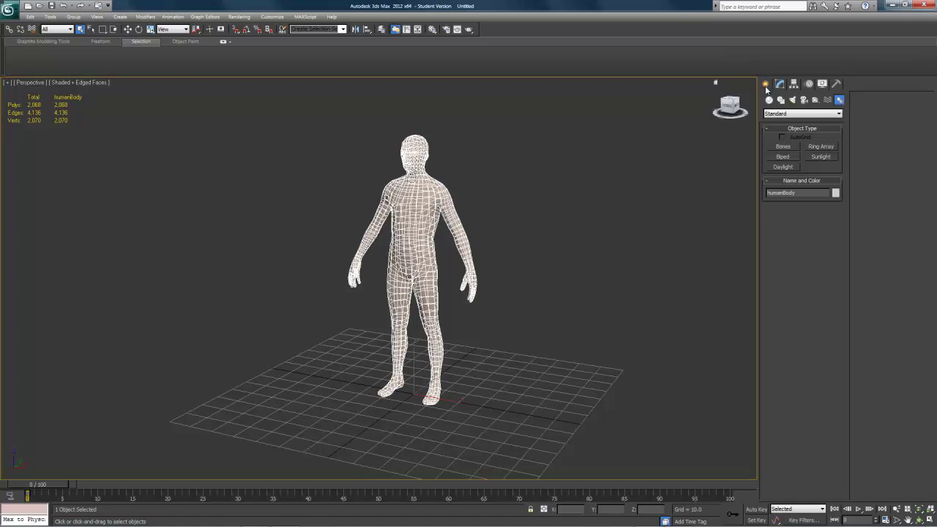
left_click(783, 157)
mouse_move(461, 333)
middle_mouse_down("alt")
mouse_move(479, 331)
mouse_move(473, 357)
mouse_move(460, 325)
middle_mouse_up("alt")
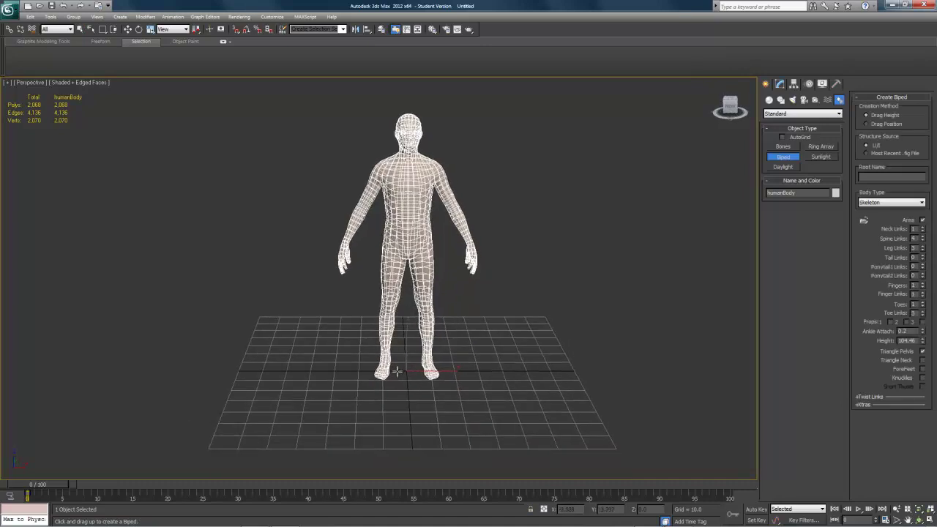
left_click_drag(400, 372, 565, 118)
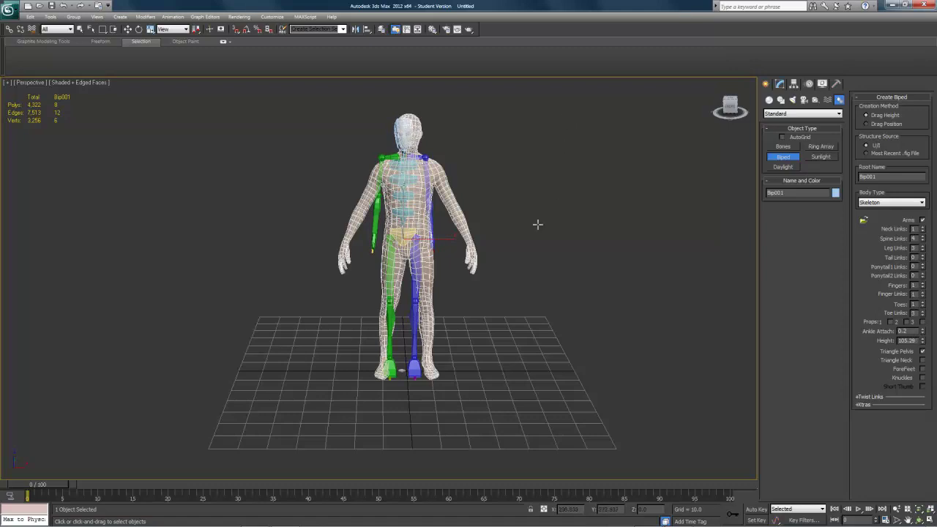
right_click(471, 178)
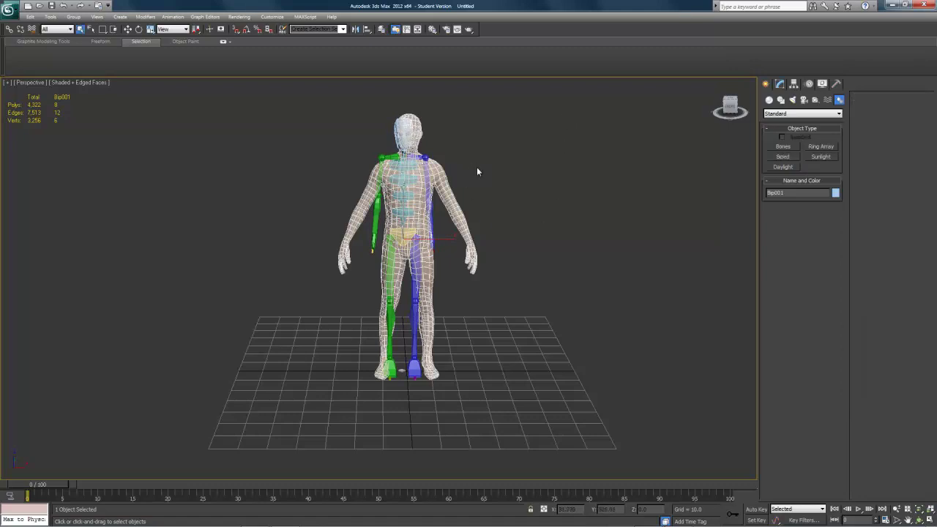
- Put the biped into Figure Mode and move it slightly along X to centre it inside the body mesh
left_click(810, 84)
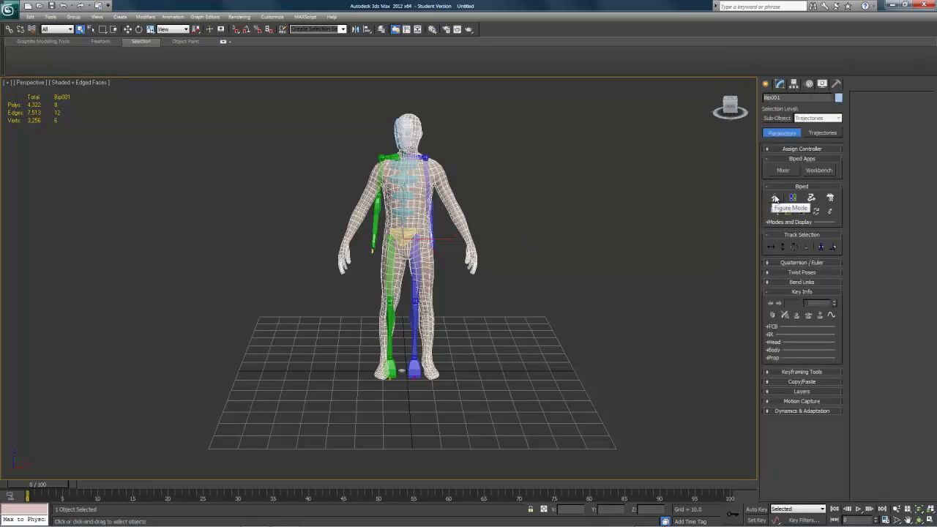
left_click(775, 197)
middle_click_drag(484, 351, 485, 328, "alt")
key("w")
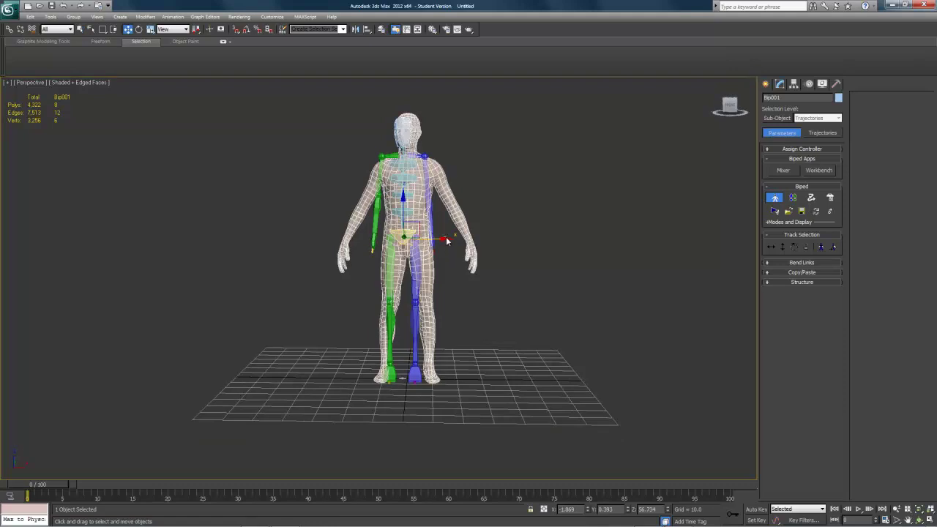
left_click(446, 242)
key("ctrl+z")
left_click_drag(444, 240, 448, 240)
- Rotate the biped's left clavicle about 31 degrees around Y toward the mesh's left shoulder
middle_click_drag(448, 239, 435, 297, "alt")
scroll(435, 298, "up", 3)
middle_click_drag(432, 219, 412, 319)
middle_click_drag(412, 319, 425, 316, "alt")
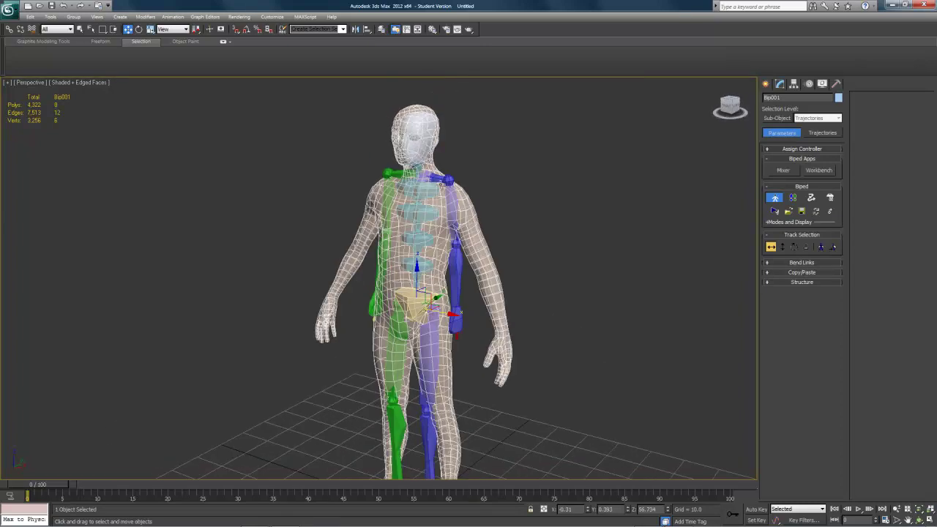
left_click(442, 180)
middle_click_drag(443, 179, 476, 203, "alt")
left_click_drag(437, 169, 454, 187)
middle_click_drag(454, 187, 493, 216, "alt")
key("e")
left_click_drag(464, 170, 472, 184)
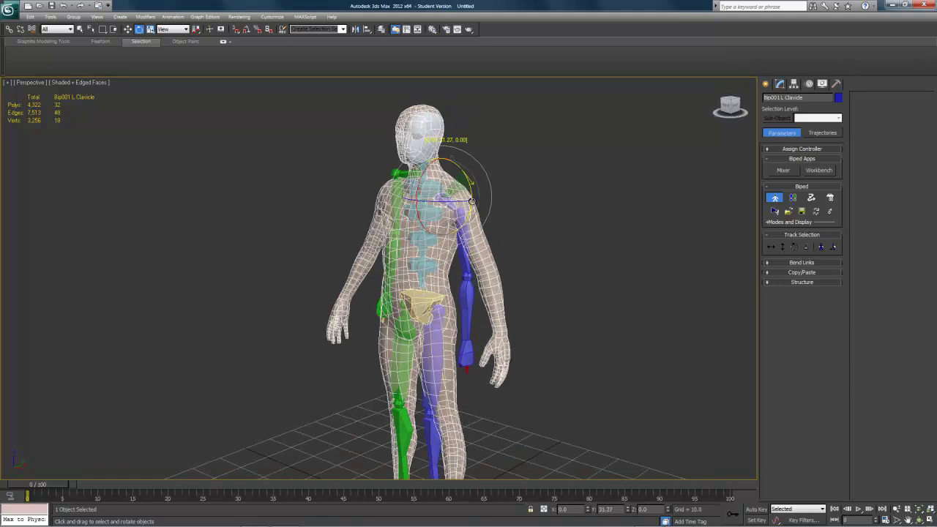
- Adjust the left clavicle's position so that it fits inside the mesh's shoulder
key("w")
middle_click_drag(467, 240, 471, 213, "alt")
left_click_drag(454, 182, 459, 172)
middle_click_drag(479, 216, 453, 256, "alt")
key("e")
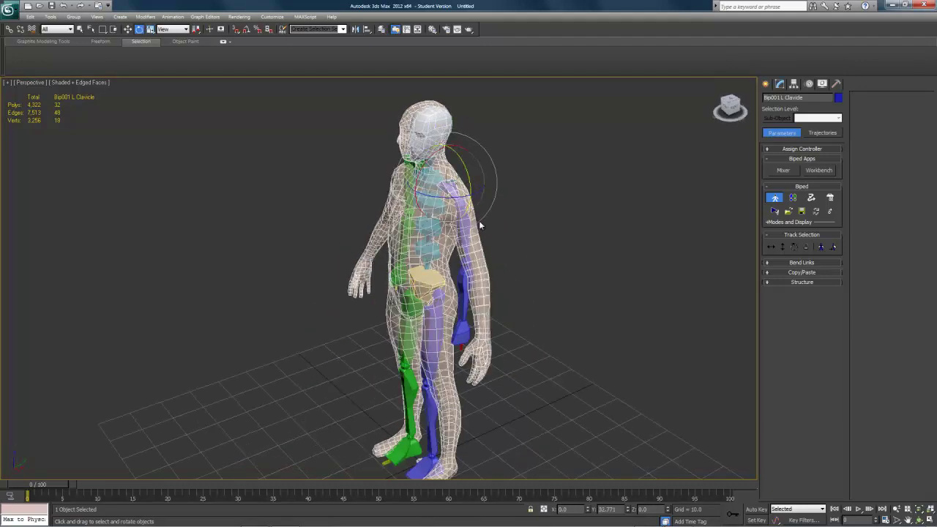
- Freeze the body mesh and rotate the left clavicle and upper arm outward to follow the mesh's arm
left_click(482, 297)
mouse_move(481, 297)
middle_mouse_down("alt")
mouse_move(490, 274)
mouse_move(488, 285)
middle_mouse_up("alt")
right_click(482, 286)
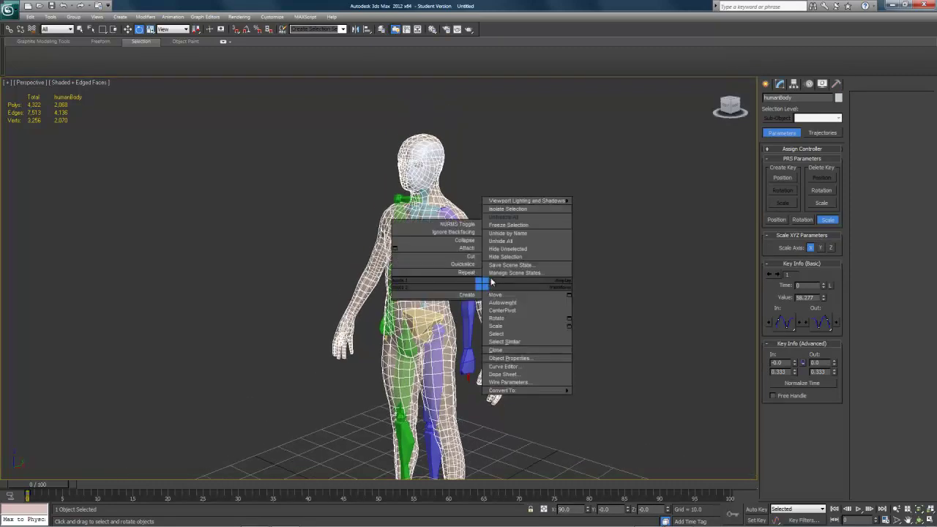
left_click(501, 225)
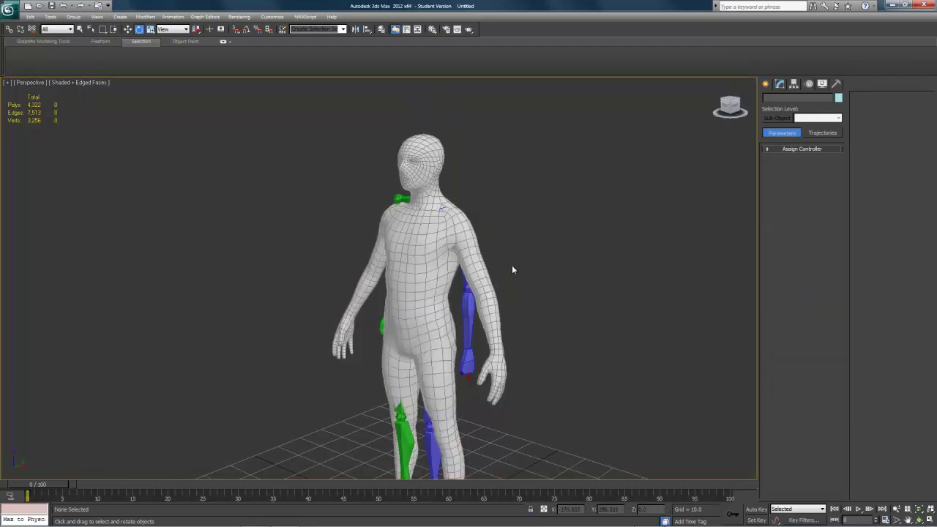
left_click_drag(514, 250, 480, 219)
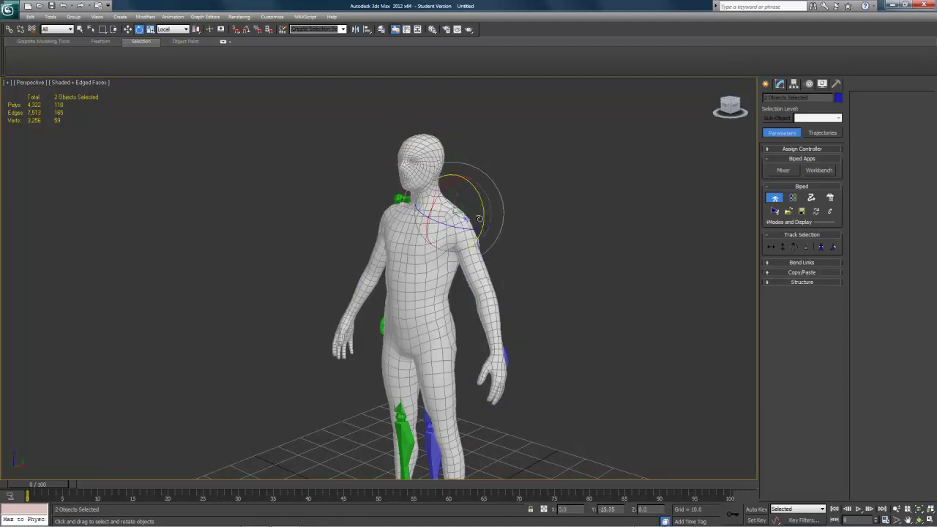
- Unfreeze the body mesh and freeze it again in see-through display so the skeleton shows inside it
right_click(444, 287)
left_click(469, 222)
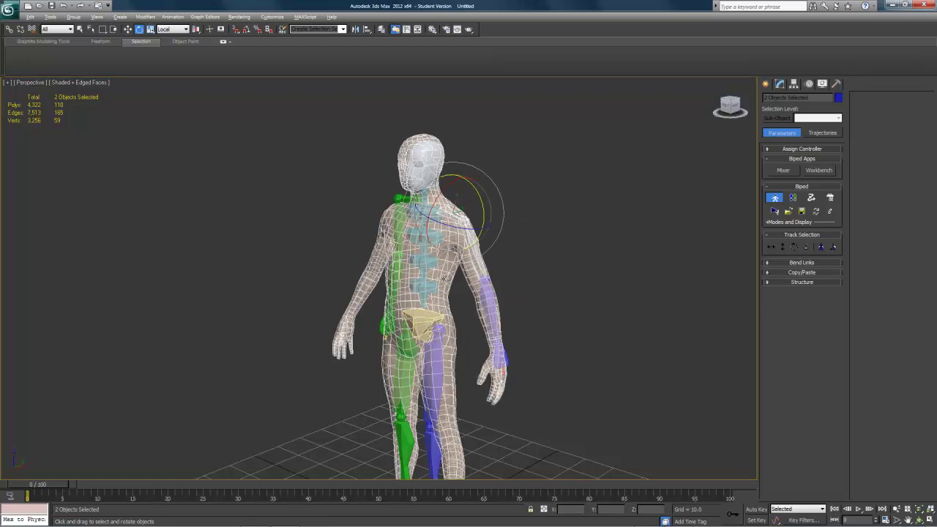
right_click(444, 276)
left_click(506, 262)
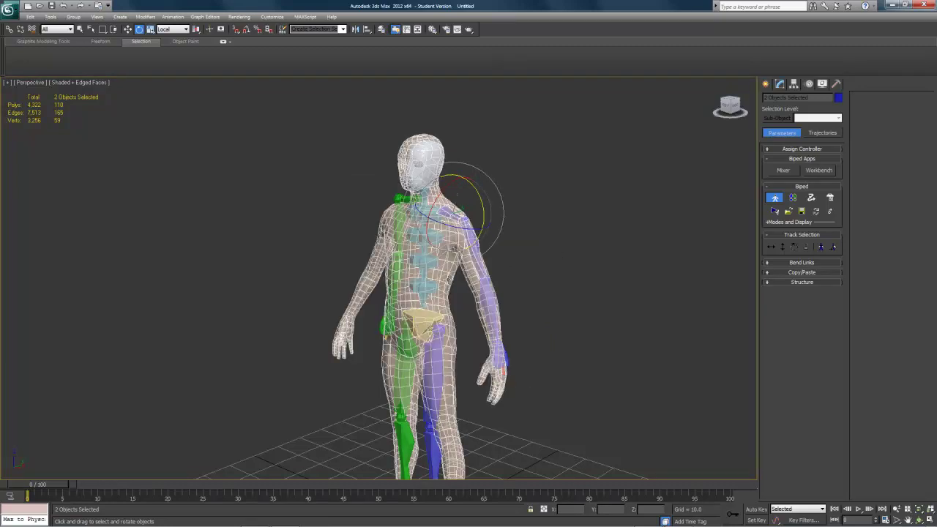
right_click(443, 269)
left_click(476, 216)
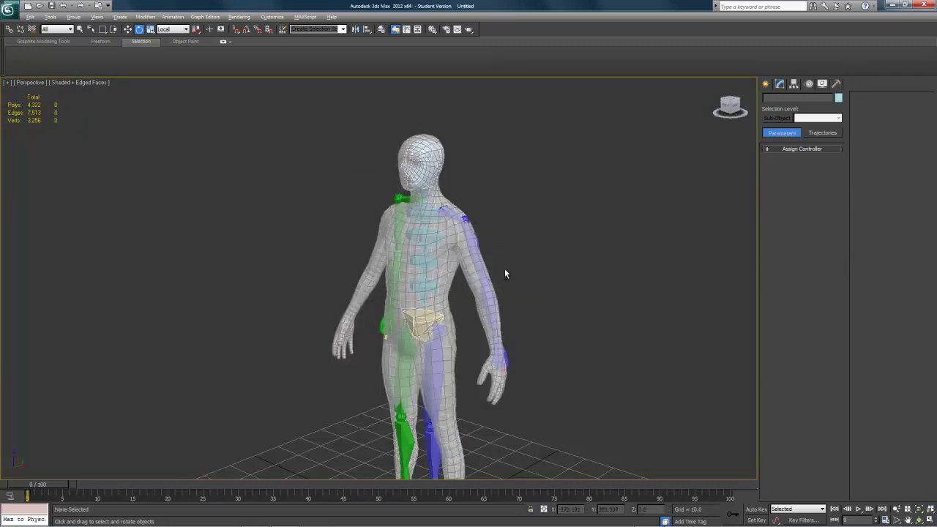
- Rotate the left upper arm forward in side view to line the arm bones up with the mesh's arm
middle_click_drag(498, 283, 455, 262, "alt")
left_click(466, 230)
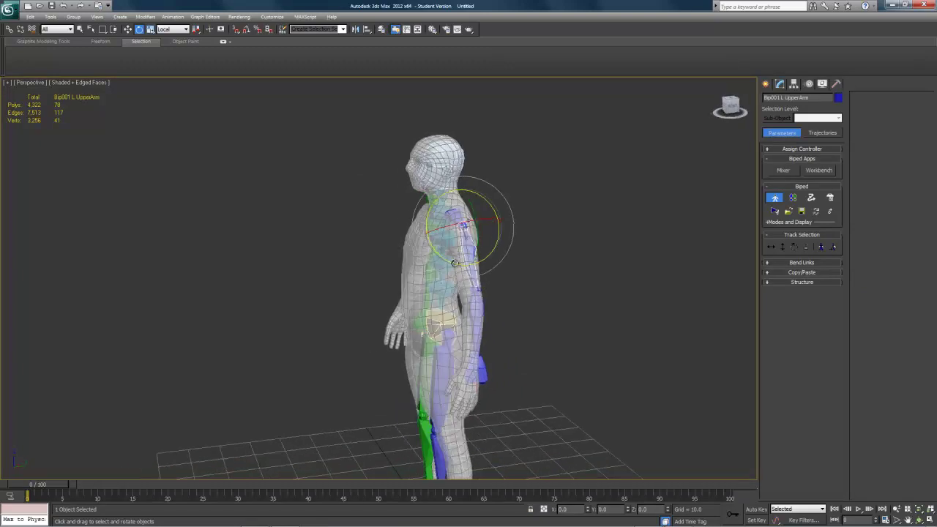
mouse_move(454, 263)
left_mouse_down()
mouse_move(450, 257)
mouse_move(458, 265)
left_mouse_up()
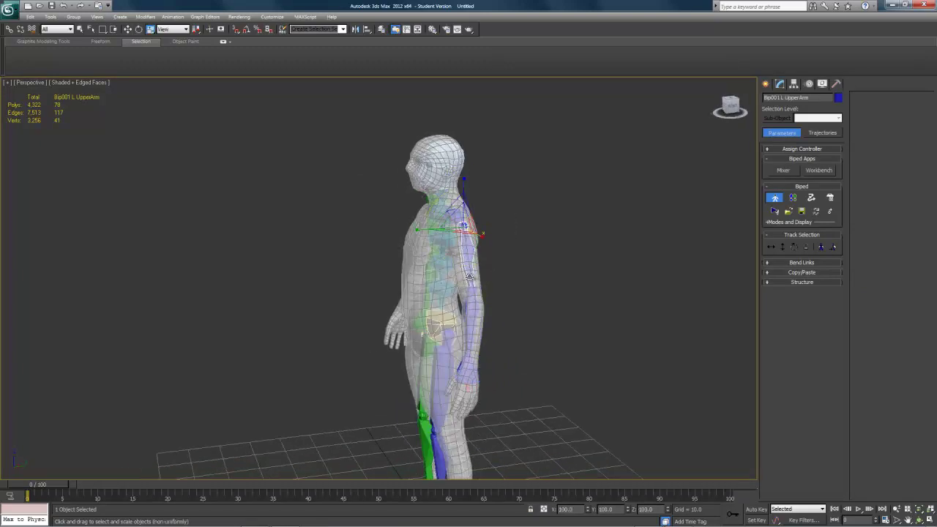
- Scale the left upper arm bone along its axes to match the size of the mesh's upper arm
key("r")
middle_click_drag(470, 280, 454, 196, "alt")
left_click_drag(459, 181, 459, 180)
left_click_drag(449, 237, 447, 238)
left_click_drag(505, 232, 512, 235)
middle_click_drag(475, 351, 542, 269, "alt")
middle_click_drag(542, 269, 437, 323, "alt")
middle_click_drag(436, 323, 446, 268)
scroll(407, 346, "down", 1)
mouse_move(446, 268)
middle_mouse_down()
mouse_move(478, 296)
mouse_move(472, 221)
mouse_move(443, 175)
mouse_move(484, 302)
mouse_move(431, 275)
middle_mouse_up()
scroll(430, 284, "down", 2)
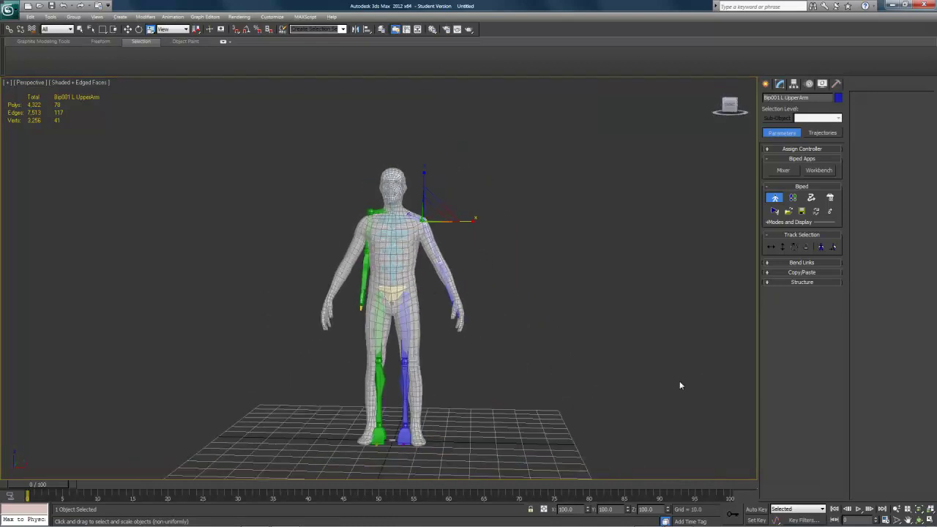
left_click(683, 518)
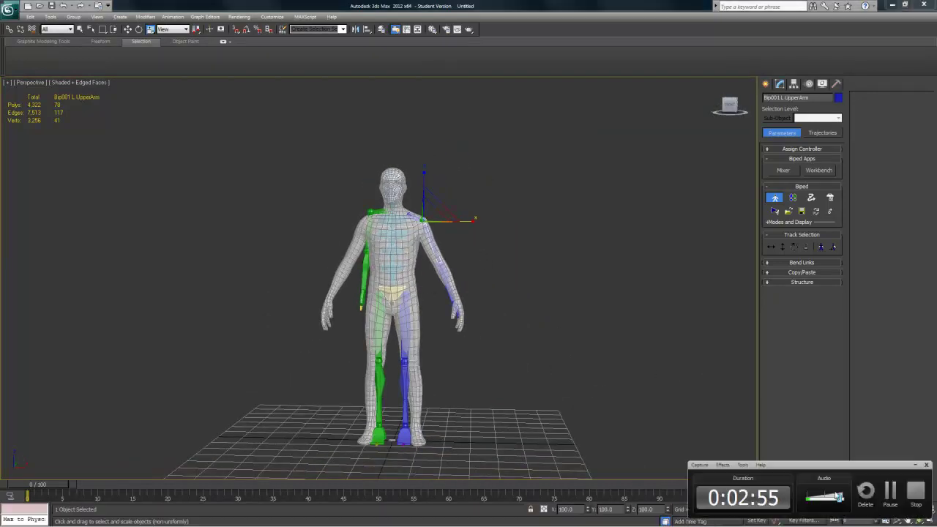
left_click(890, 491)
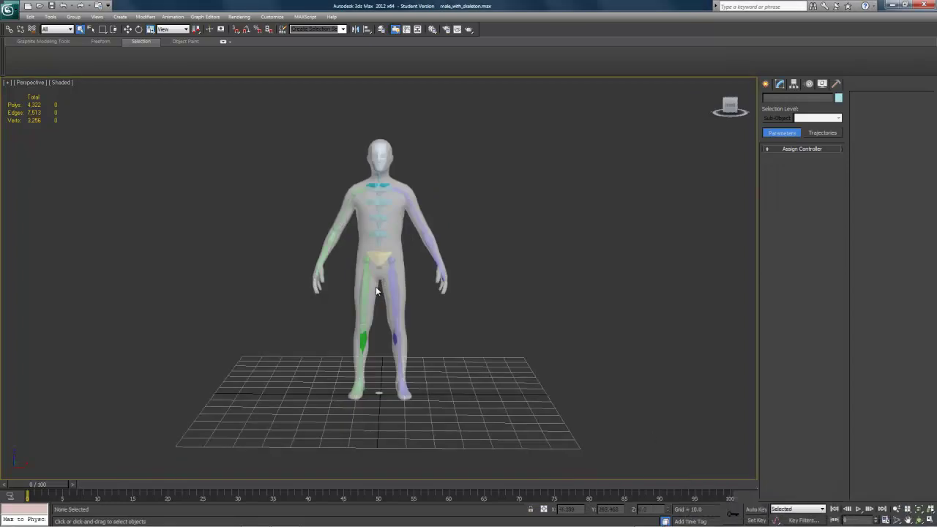
- Examine how the complete biped skeleton sits inside the male body mesh in male_with_skeleton.max
mouse_move(396, 226)
middle_mouse_down()
mouse_move(417, 306)
mouse_move(417, 289)
mouse_move(412, 307)
mouse_move(430, 226)
mouse_move(402, 260)
middle_mouse_up()
middle_click_drag(377, 321, 407, 269)
scroll(407, 271, "down", 3)
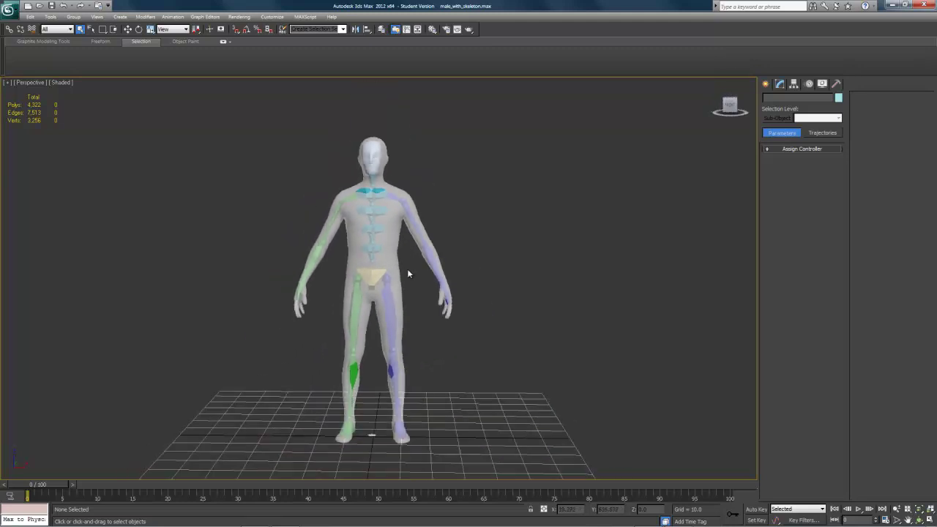
middle_click_drag(394, 225, 424, 269)
scroll(392, 212, "up", 1)
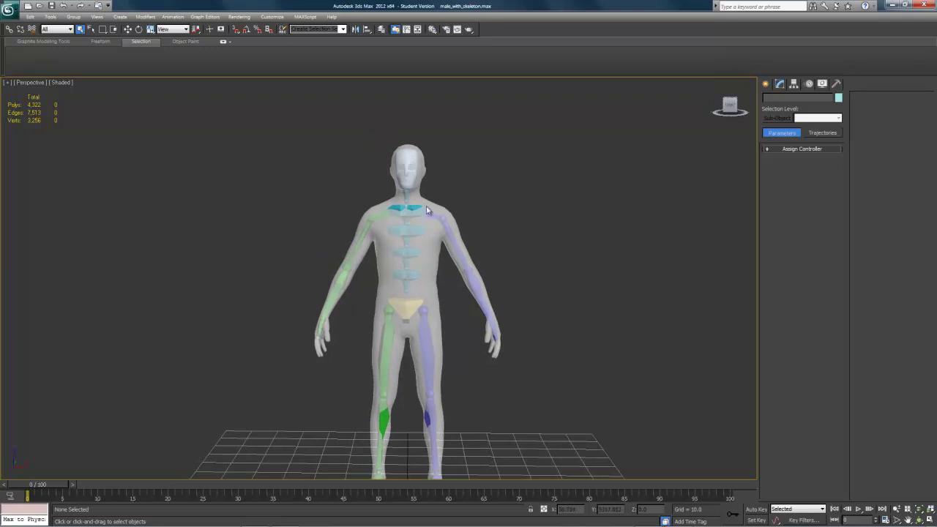
middle_click_drag(482, 295, 408, 322, "alt")
middle_click_drag(396, 279, 442, 310, "alt")
middle_click_drag(441, 310, 444, 276)
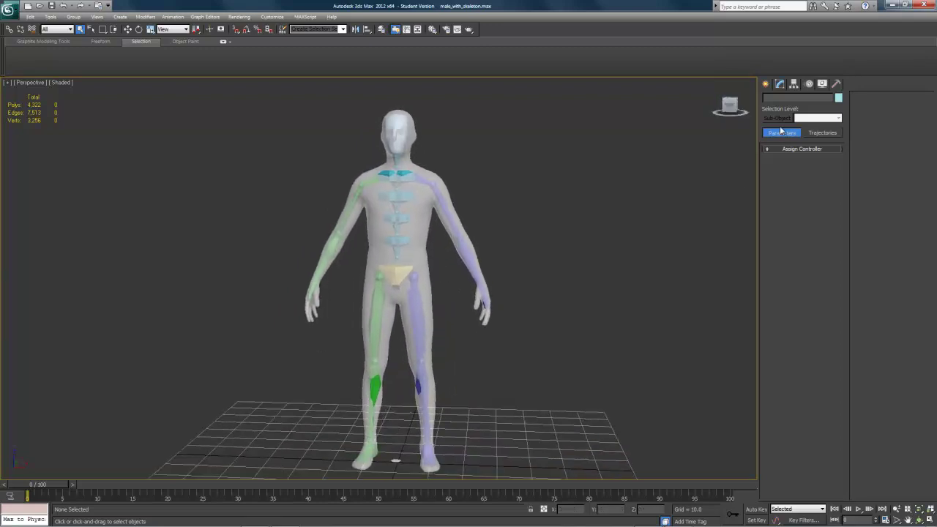
- Select the left arm bones and bring up the biped's Structure settings
left_click(766, 85)
left_click_drag(522, 229, 450, 333)
left_click(809, 84)
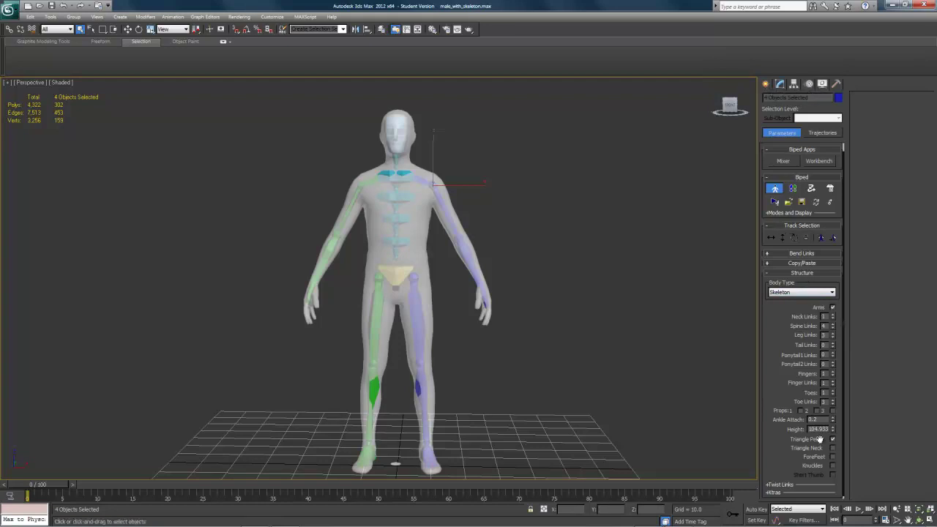
- Try a higher number of neck links on the biped and return it to 1
left_click(832, 316)
left_click(832, 316)
left_click(832, 318)
left_click(833, 319)
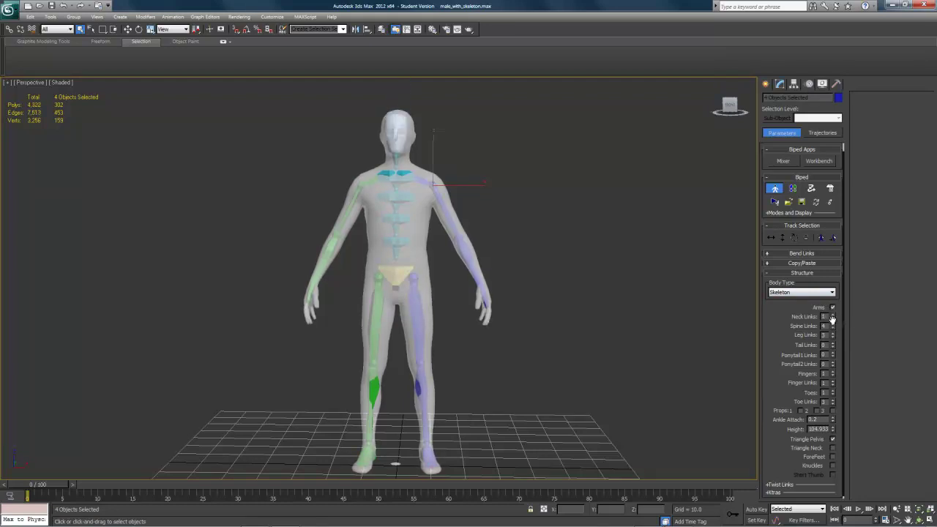
- Set the biped's hands to 5 fingers with 3 finger links each
left_click(834, 381)
left_click(833, 382)
left_click(834, 382)
middle_click_drag(725, 351, 536, 347, "alt")
scroll(536, 347, "up", 5)
middle_click_drag(668, 392, 545, 304)
scroll(546, 305, "up", 4)
middle_click_drag(739, 359, 659, 364, "alt")
middle_click_drag(659, 364, 567, 293)
left_click(833, 376)
left_click(834, 372)
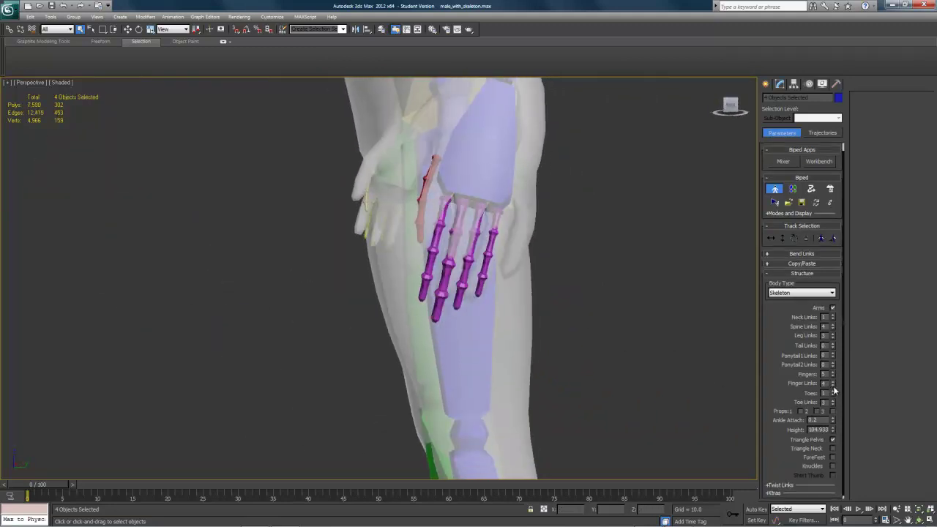
left_click(833, 385)
middle_click_drag(743, 346, 613, 358, "alt")
scroll(584, 332, "up", 3)
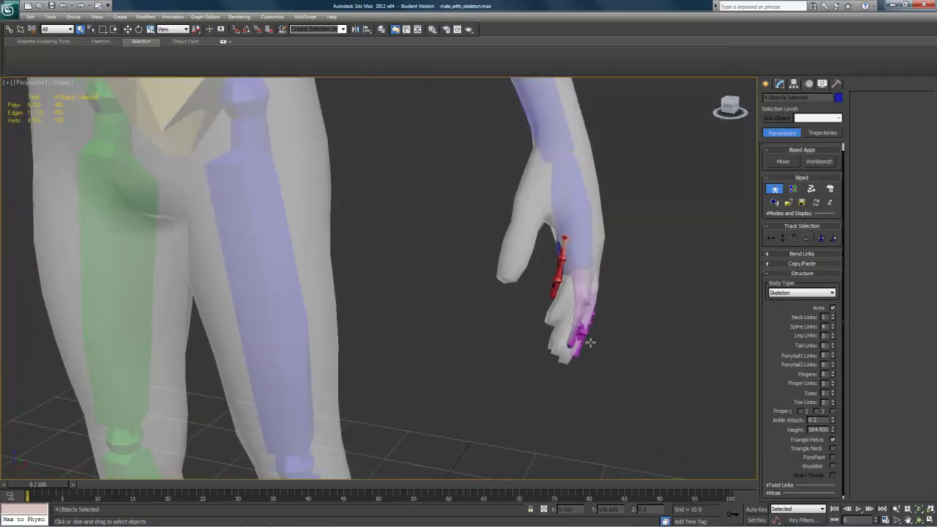
- Move and rotate the left thumb's base bone into the mesh's thumb, and clear the selection
scroll(550, 337, "down", 3)
scroll(528, 293, "up", 1)
left_click(515, 254)
key("w")
left_click_drag(528, 233, 512, 201)
middle_click_drag(512, 200, 484, 220, "alt")
key("e")
left_click_drag(480, 200, 475, 208)
middle_click_drag(476, 212, 511, 228, "alt")
scroll(511, 229, "down", 4)
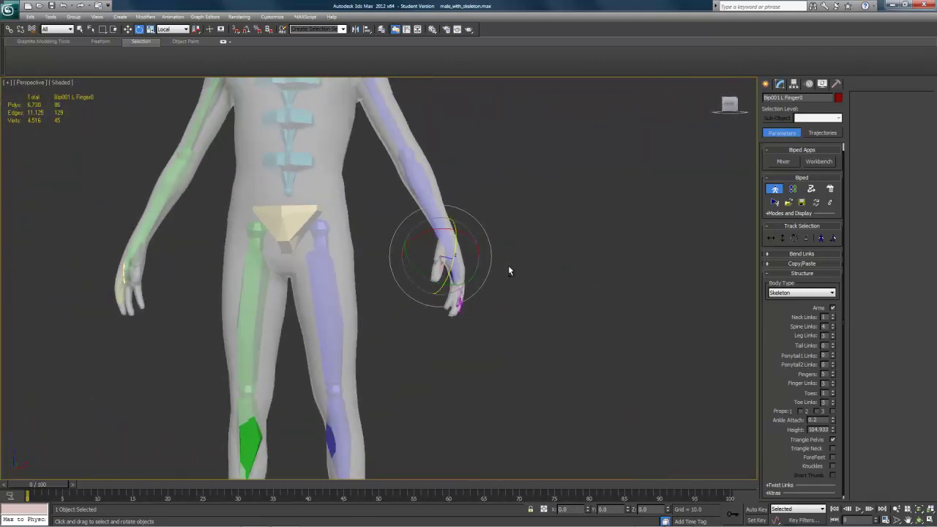
middle_click_drag(509, 268, 572, 327, "alt")
middle_click_drag(350, 239, 364, 275)
scroll(386, 255, "down", 3)
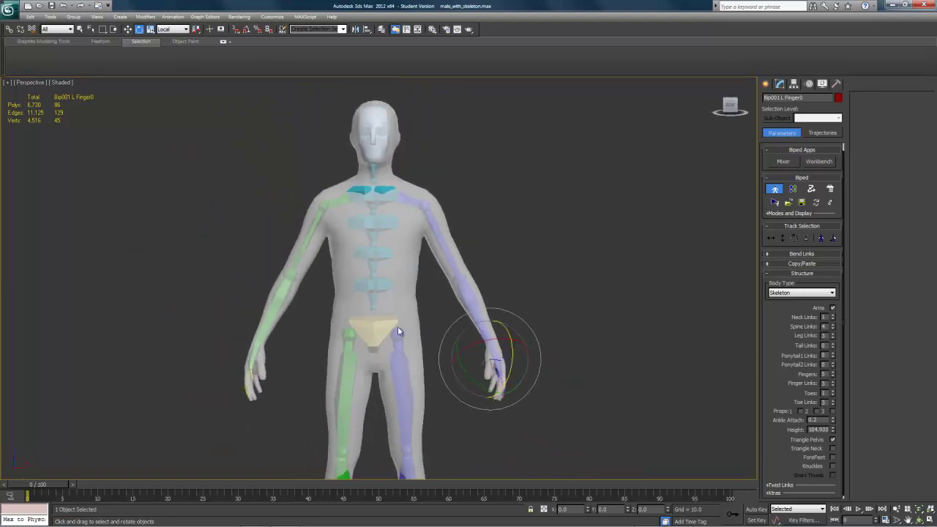
left_click(774, 274)
left_click(573, 301)
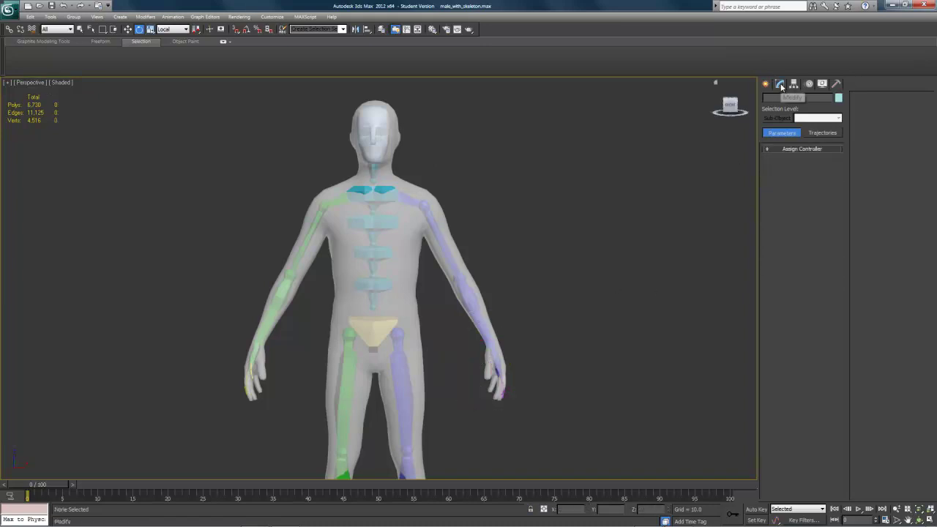
- Unfreeze all objects so the body mesh can be selected for modifiers
left_click(780, 85)
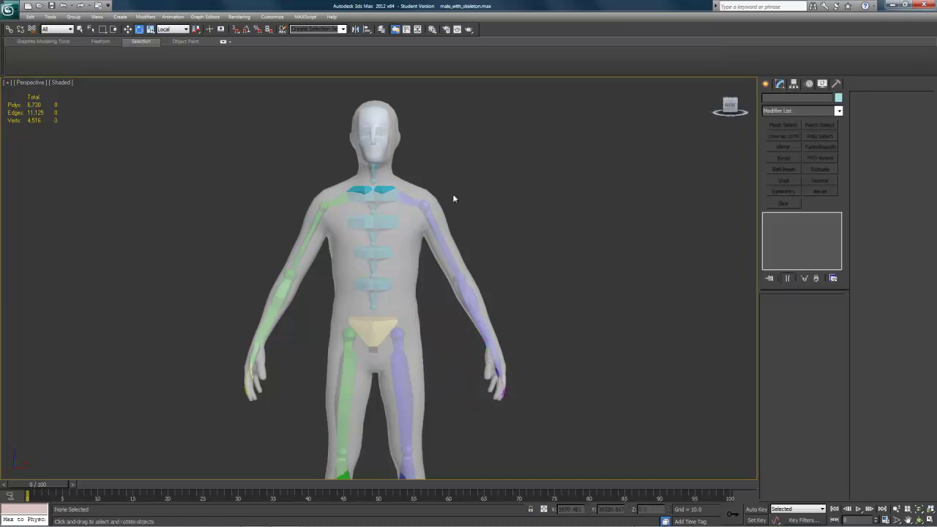
left_click_drag(464, 178, 398, 283)
right_click(400, 292)
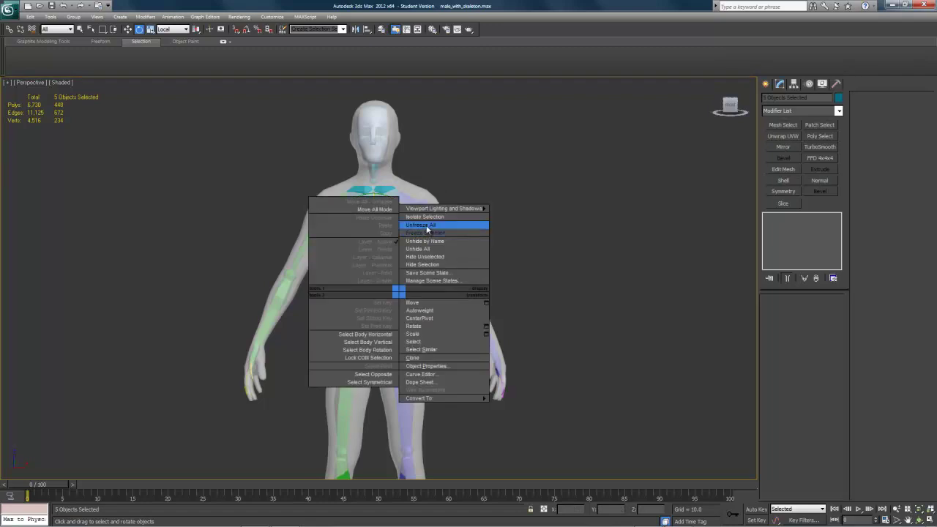
left_click(421, 225)
- Freeze the body mesh once more and unfreeze everything again
left_click(405, 251)
right_click(406, 251)
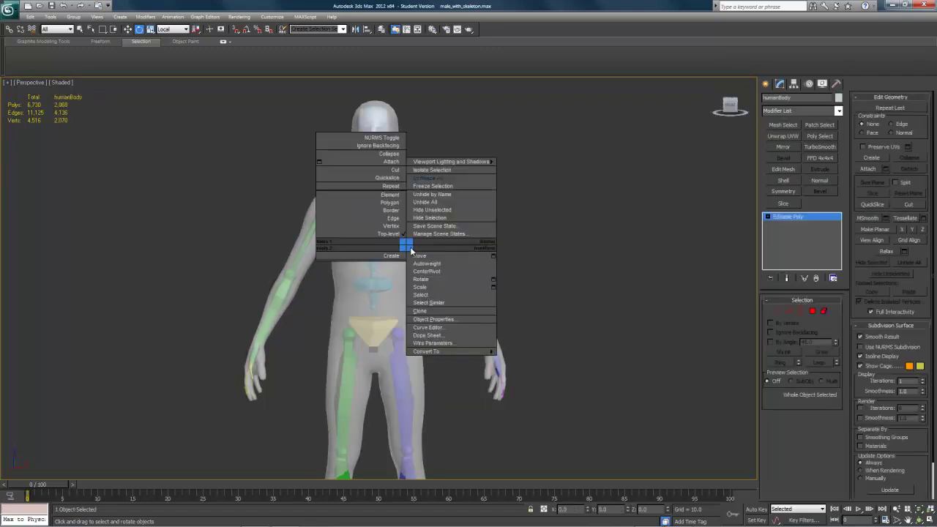
left_click(432, 186)
right_click(412, 227)
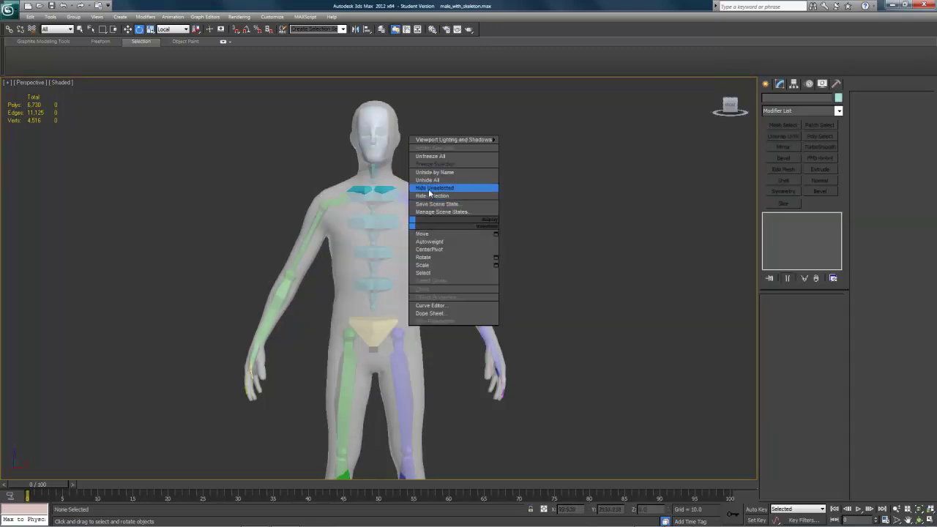
left_click(431, 157)
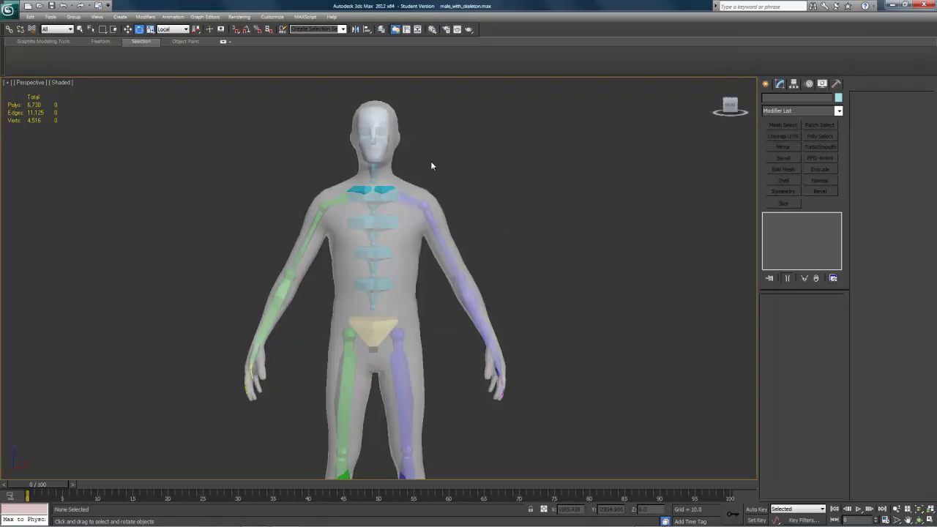
- Select the humanBody mesh and apply a Skin modifier to it
left_click(403, 275)
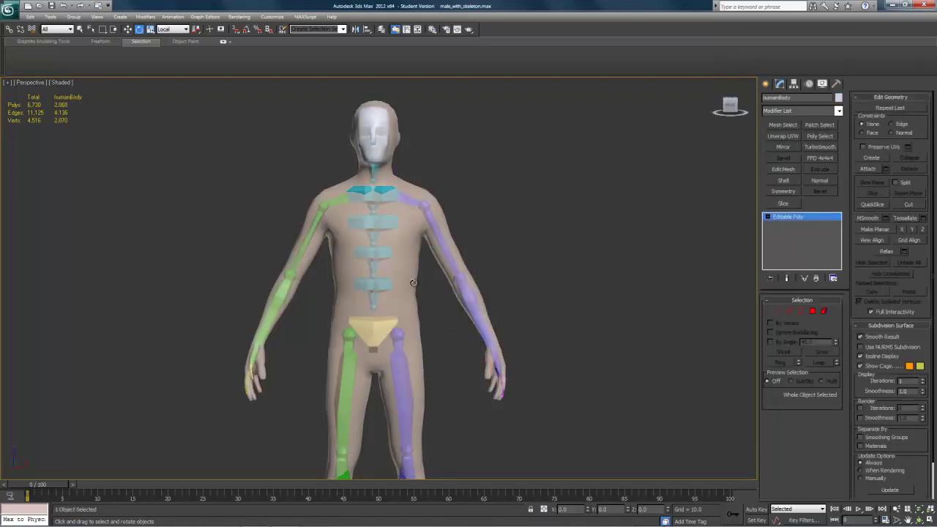
middle_click_drag(527, 314, 450, 284, "alt")
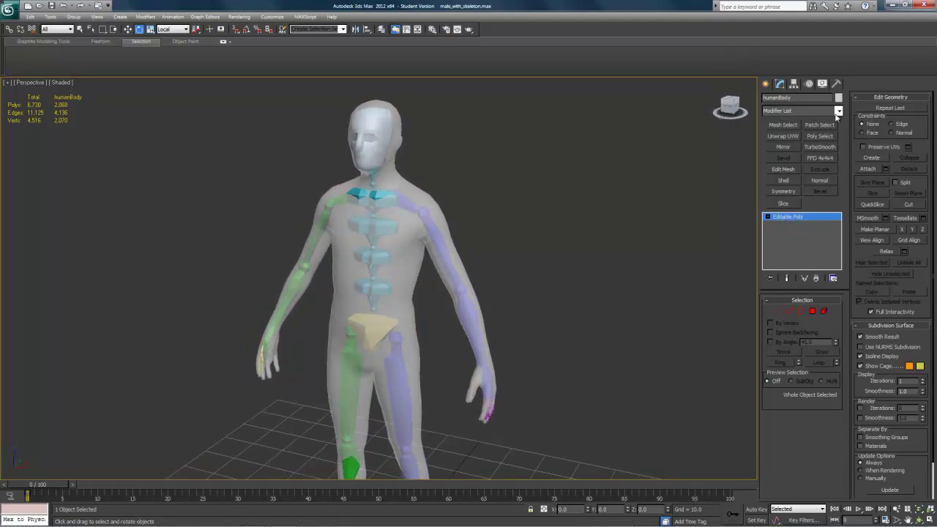
left_click(838, 111)
left_click_drag(840, 216, 840, 358)
left_click(777, 370)
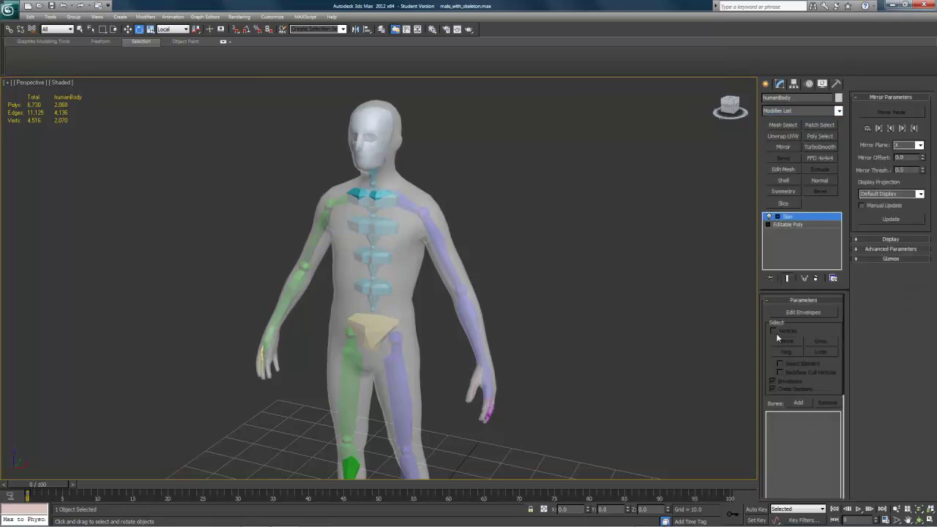
middle_click_drag(561, 328, 574, 316, "alt")
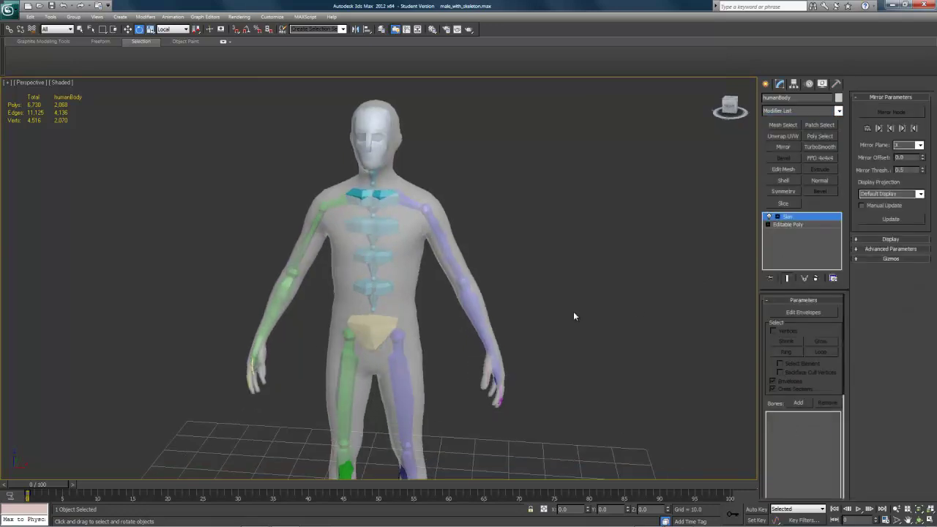
- Expand the Skin modifier and enter its Envelope level for editing envelopes
left_click(778, 217)
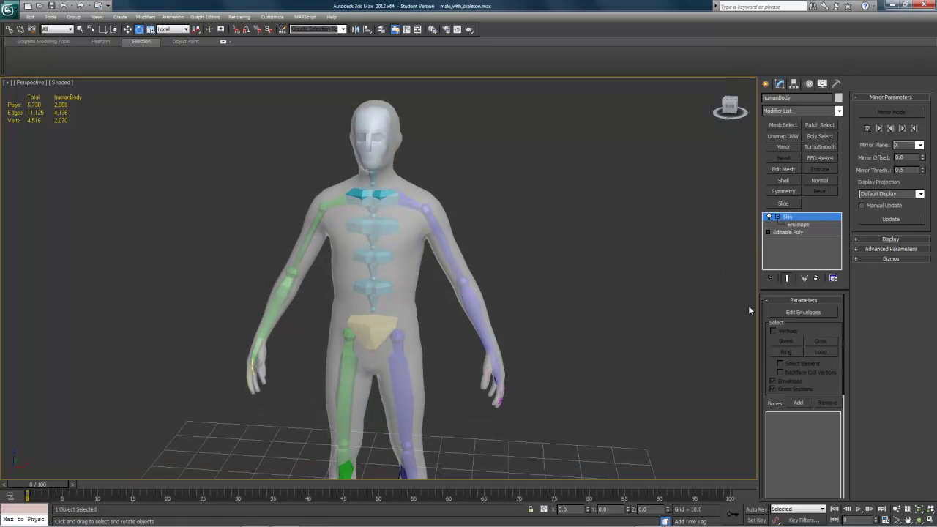
left_click(798, 225)
middle_click_drag(589, 359, 606, 305)
scroll(606, 305, "down", 3)
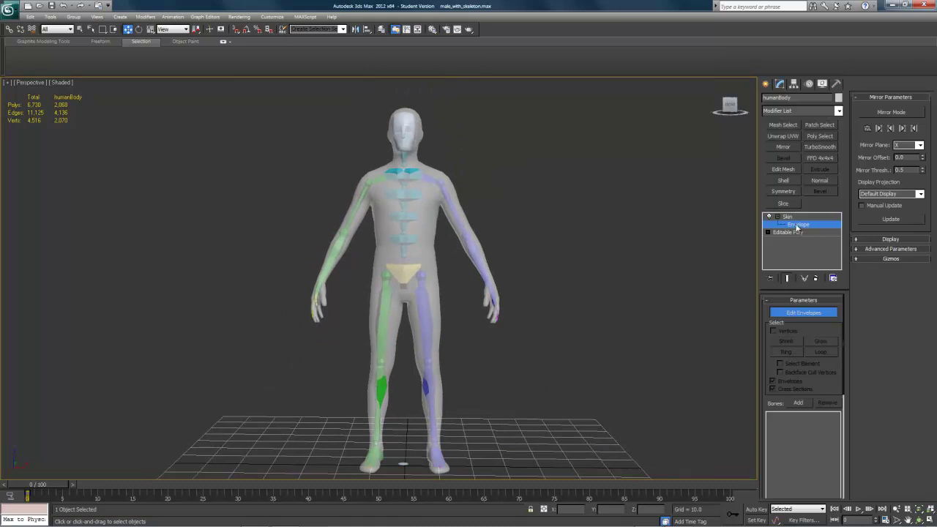
left_click(799, 314)
left_click(800, 315)
middle_click_drag(644, 382, 652, 378)
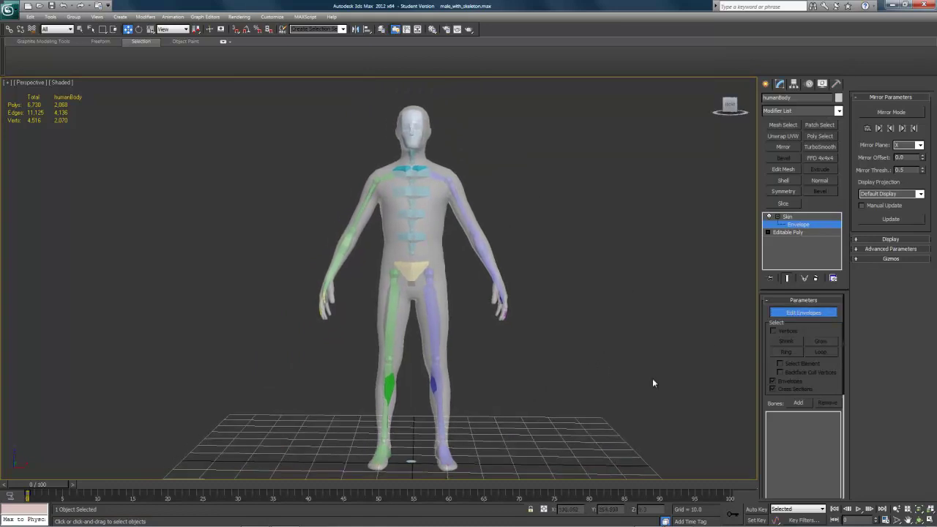
- Add all biped bones from Bip001 through Bip001 Spine3 to the Skin modifier
left_click(798, 404)
left_click(508, 175)
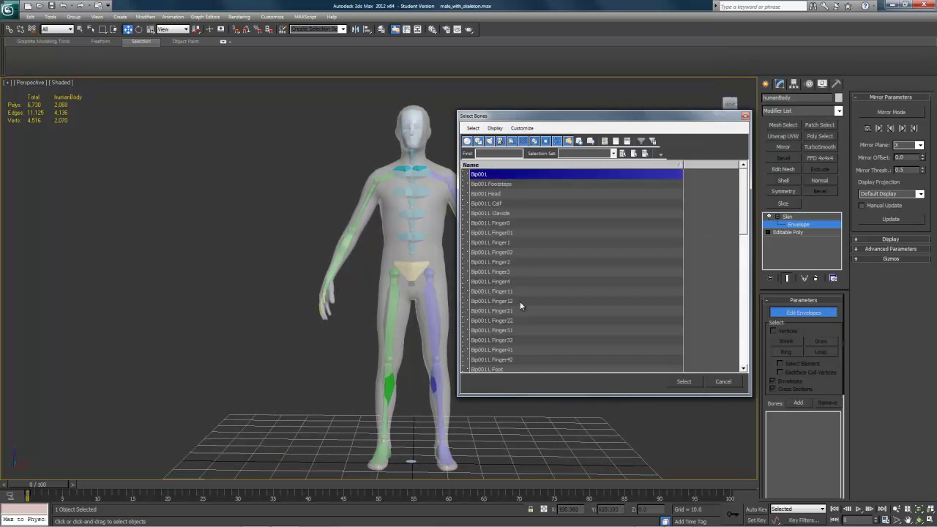
left_click_drag(744, 217, 745, 365)
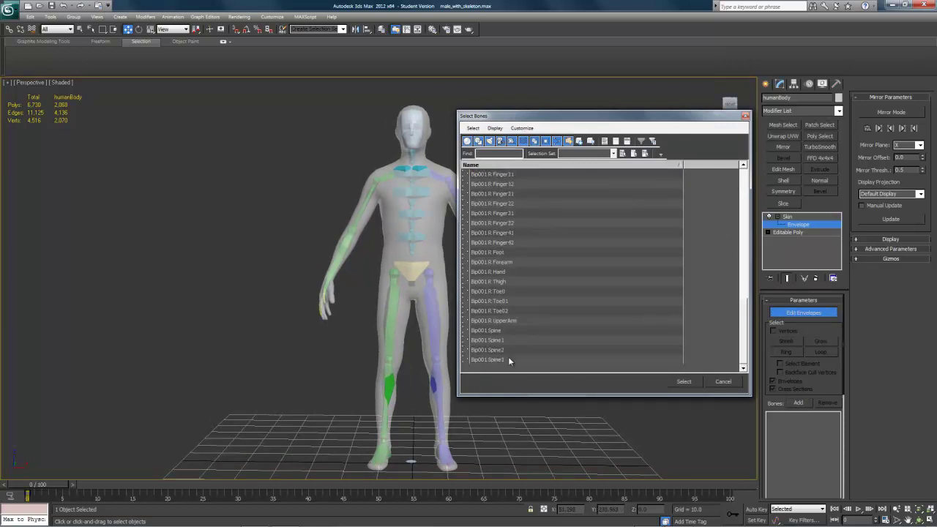
left_click(509, 361, "shift")
left_click_drag(554, 117, 622, 114)
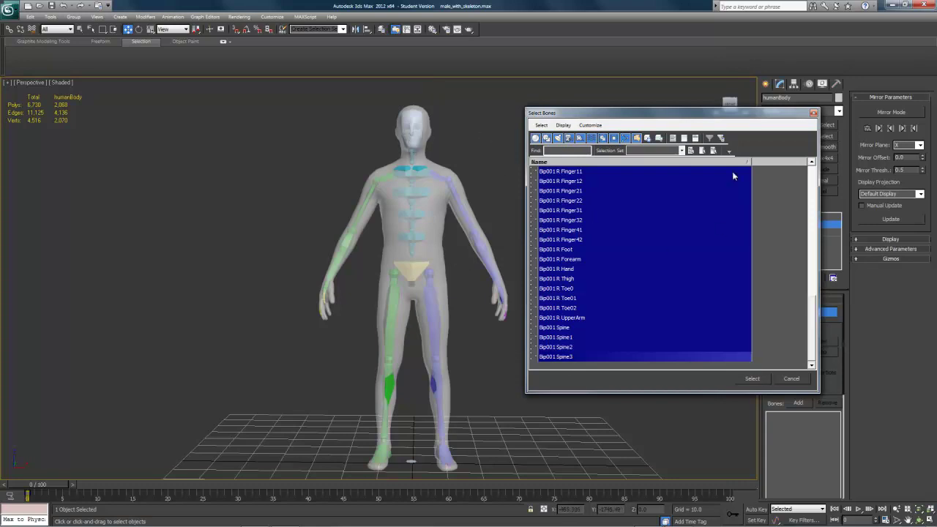
left_click_drag(700, 117, 659, 92)
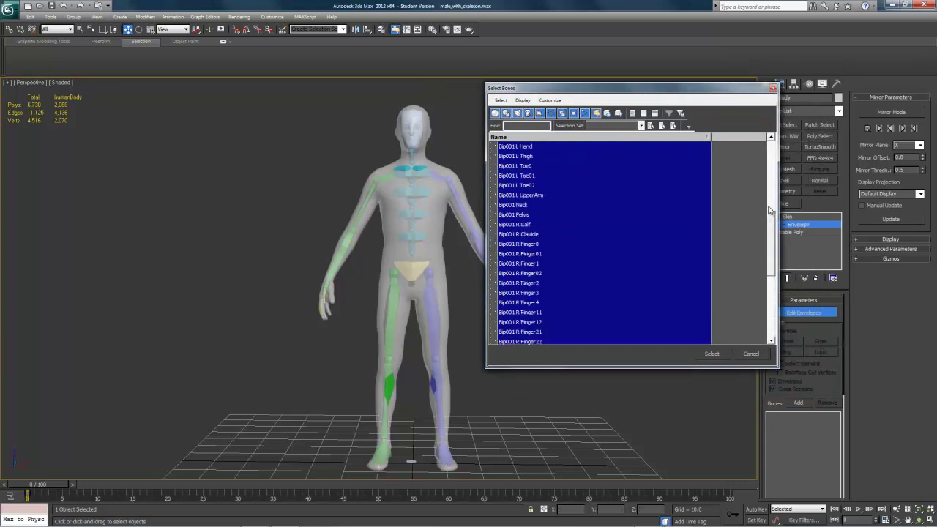
left_click(712, 354)
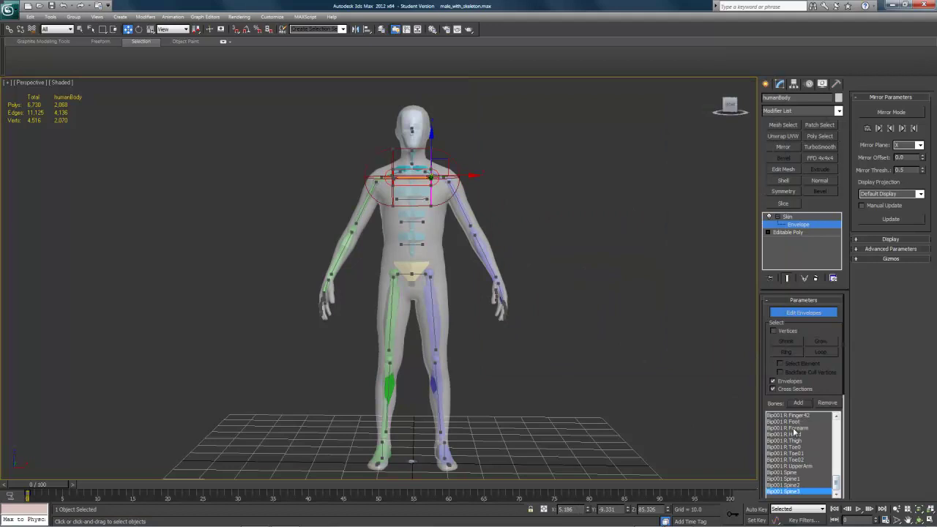
- Select the Bip001 R Forearm envelope and shrink its outer boundary at the elbow to fit closely around the arm
left_click(790, 428)
scroll(406, 291, "up", 4)
scroll(407, 291, "up", 1)
middle_click_drag(495, 202, 443, 308)
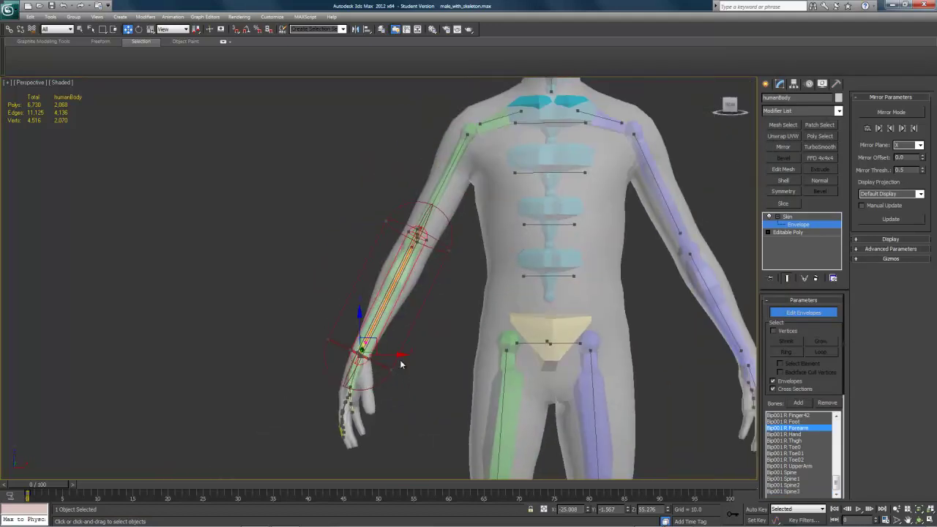
middle_click_drag(334, 337, 354, 344)
scroll(367, 255, "up", 2)
left_click(492, 229)
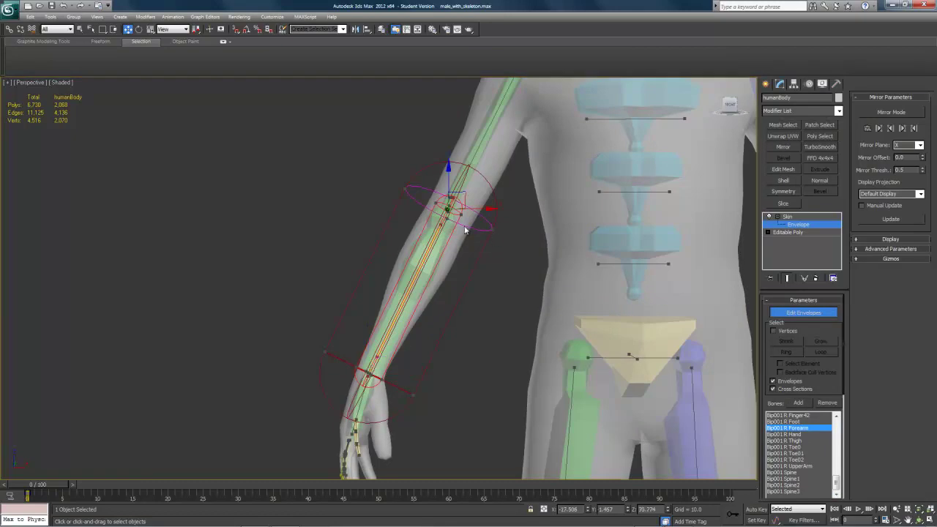
middle_click_drag(469, 226, 489, 183)
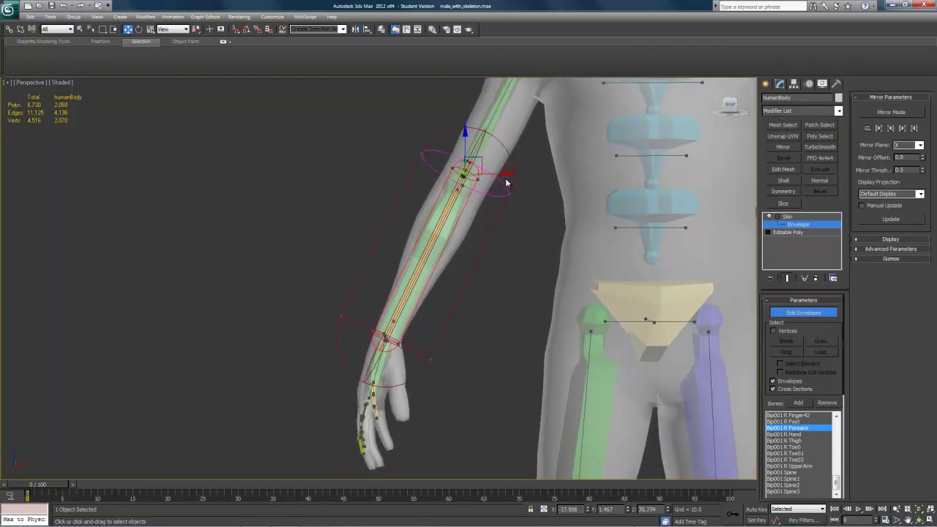
left_click_drag(510, 194, 486, 184)
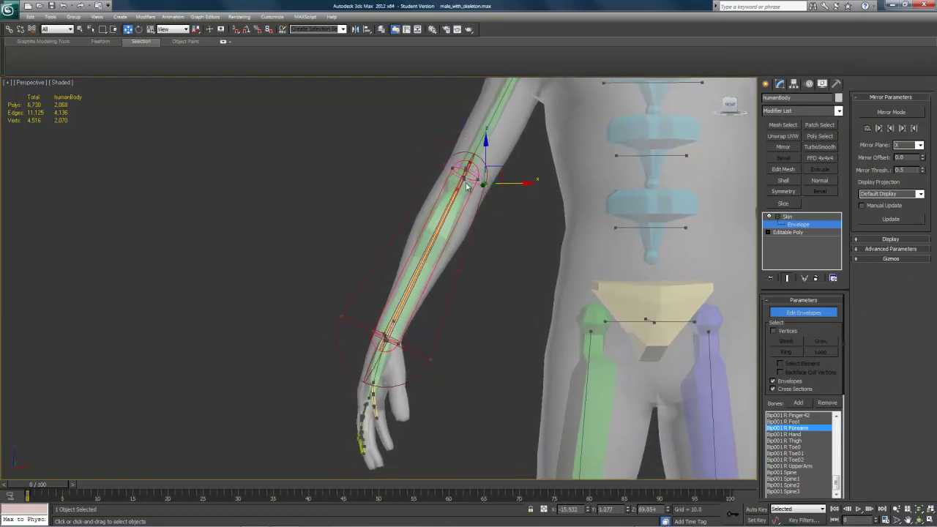
- Shrink the outer boundary of the right forearm envelope at the wrist
middle_click_drag(452, 225, 477, 149)
left_click(456, 285)
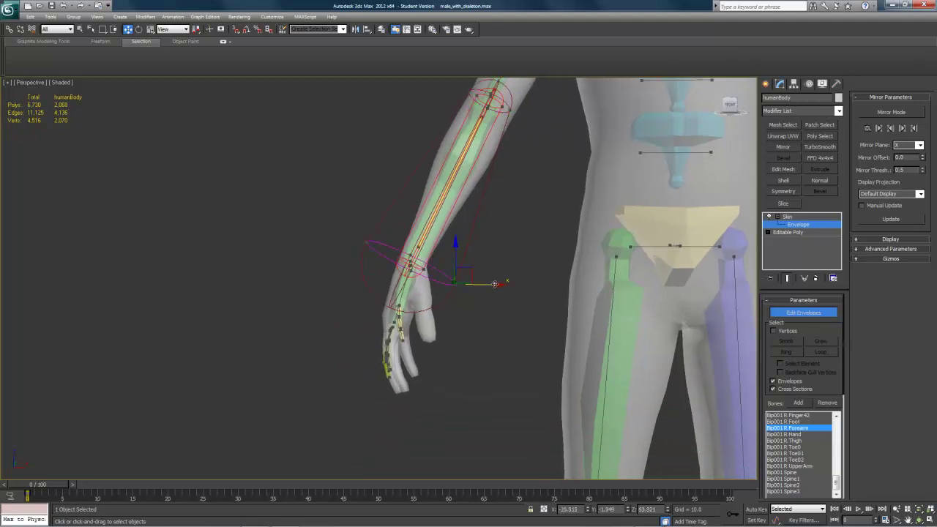
left_click_drag(496, 285, 468, 274)
middle_click_drag(518, 193, 516, 236)
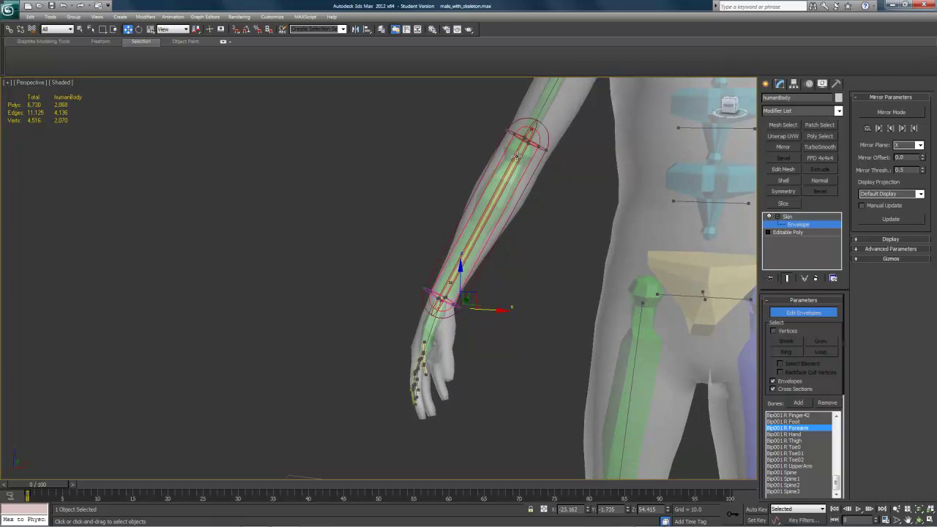
- Fine-tune the handles of the right forearm envelope at the elbow
left_click(530, 134)
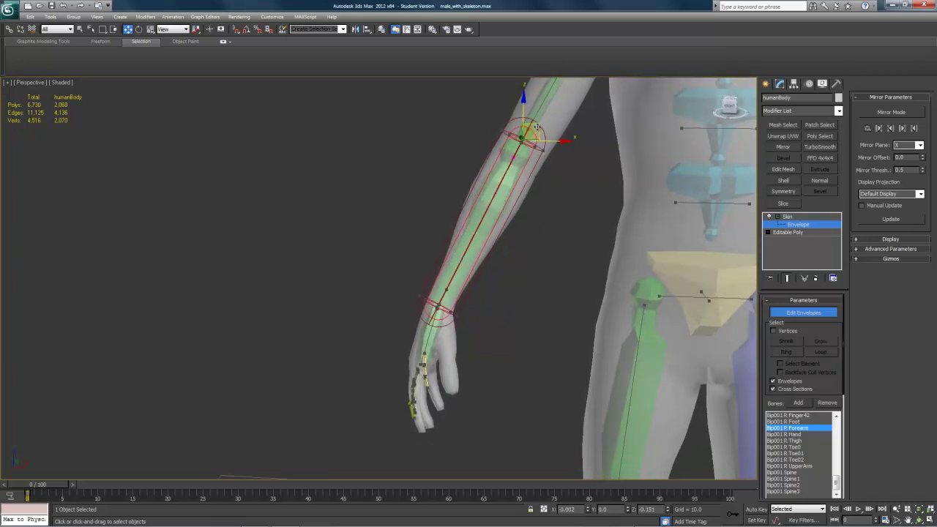
left_click_drag(536, 128, 536, 127)
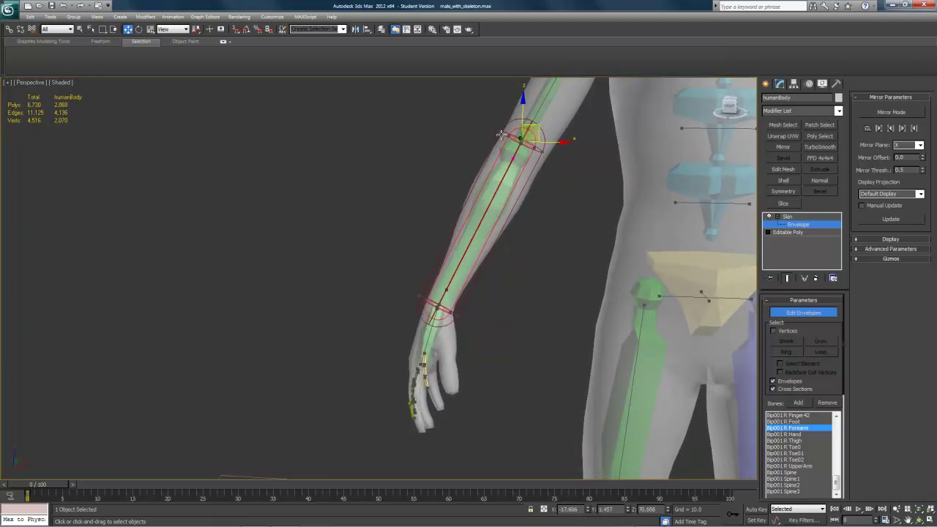
left_click(501, 130)
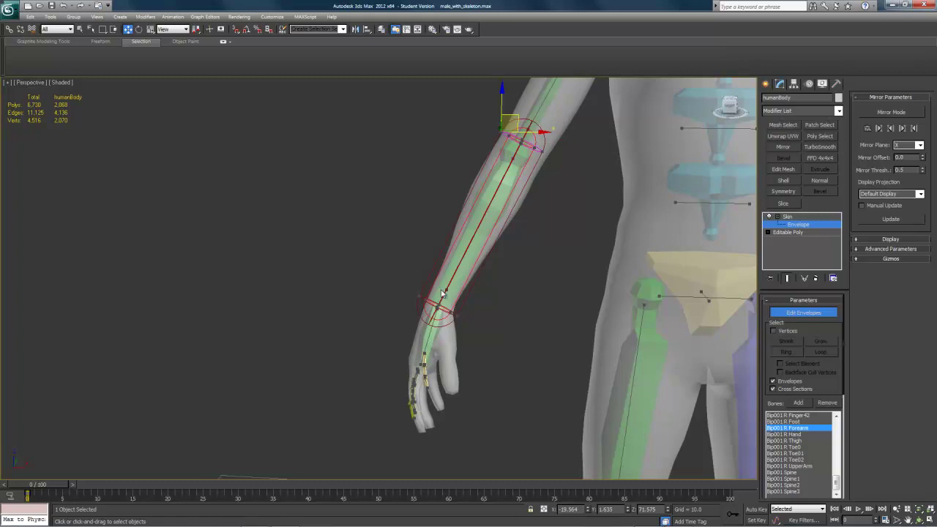
- Try pulling the elbow end point of the right forearm envelope far away from the arm and undo the move
left_click(449, 287)
left_click(513, 162)
left_click(448, 291)
left_click(513, 161)
middle_click_drag(544, 132, 540, 169)
left_click_drag(534, 169, 306, 133)
key("ctrl+z")
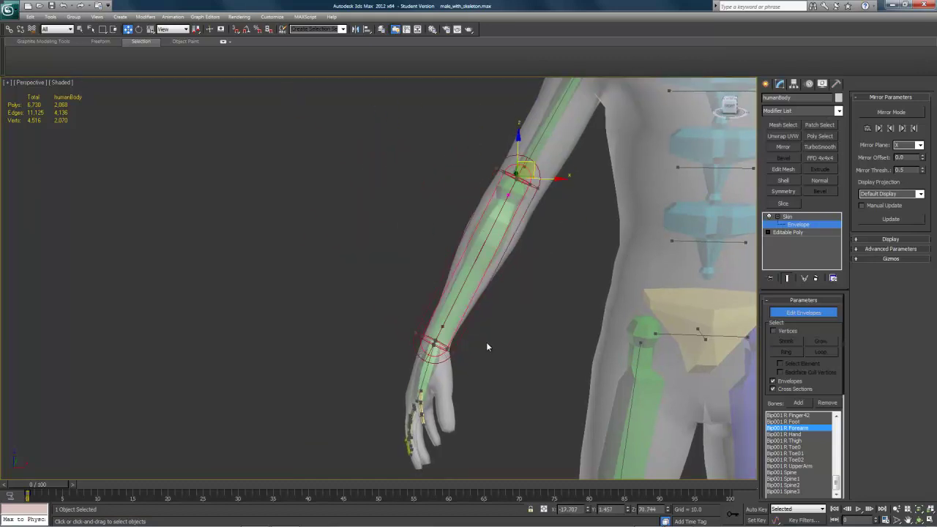
- Move the elbow and wrist end points of the right forearm envelope so it sits within the forearm
left_click_drag(530, 167, 527, 182)
left_click(442, 328)
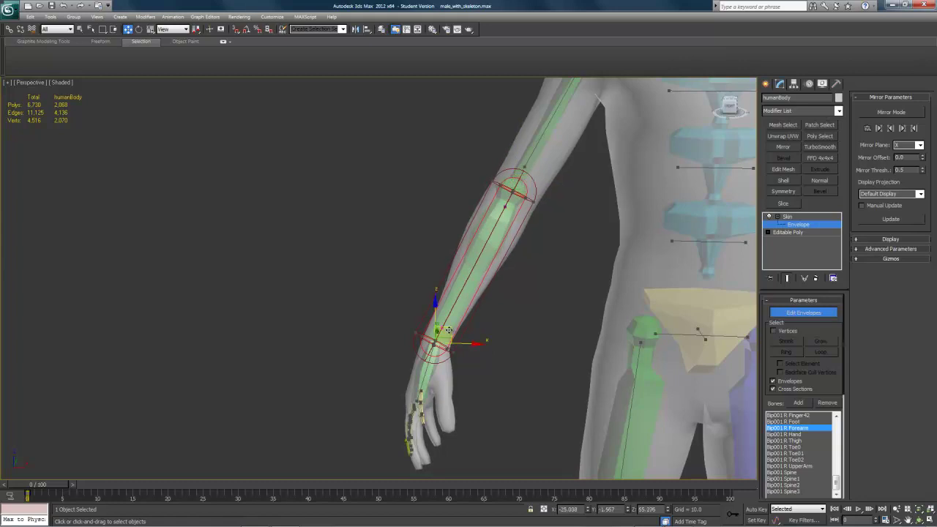
left_click_drag(449, 330, 452, 326)
- Turn off the see-through display of the body mesh
middle_click_drag(583, 311, 554, 211)
scroll(517, 266, "down", 6)
middle_click_drag(545, 309, 476, 304, "alt")
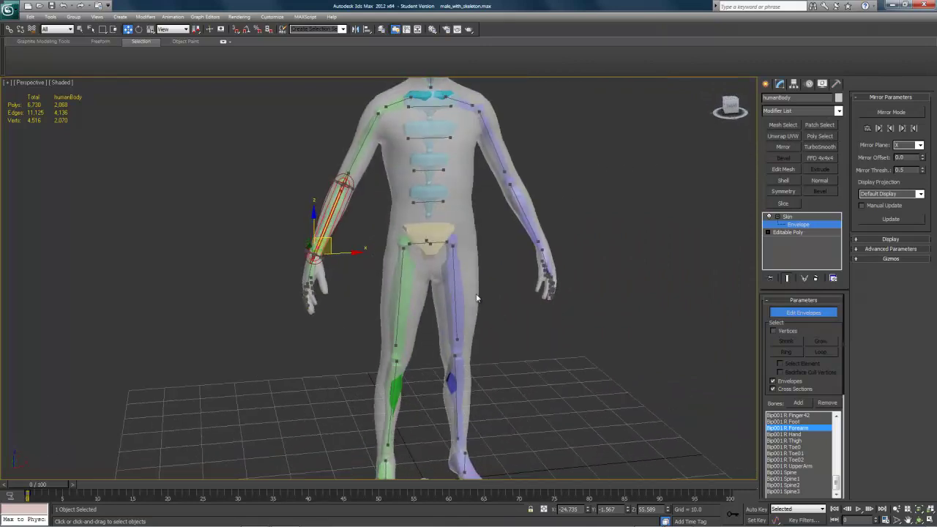
middle_click_drag(464, 248, 510, 297, "alt")
middle_click_drag(449, 260, 467, 257, "alt")
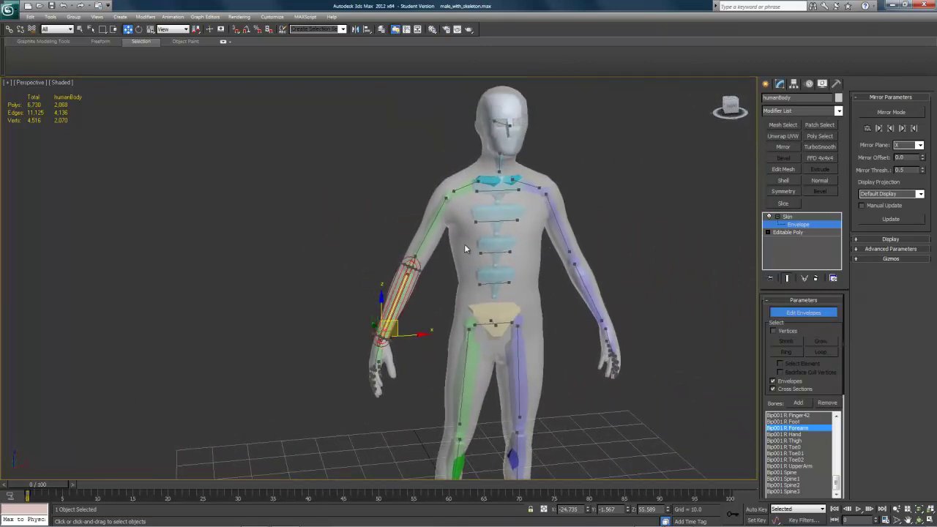
key("alt+x")
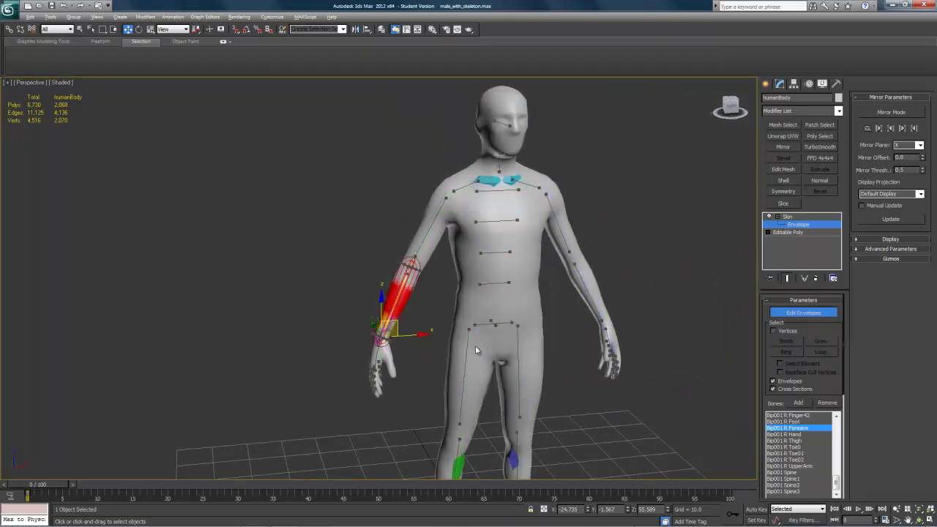
- Adjust the right forearm envelope's boundary around the elbow using its cross-section handles
middle_click_drag(467, 342, 490, 358, "alt")
scroll(434, 301, "up", 3)
middle_click_drag(490, 358, 471, 361, "alt")
left_click(445, 278)
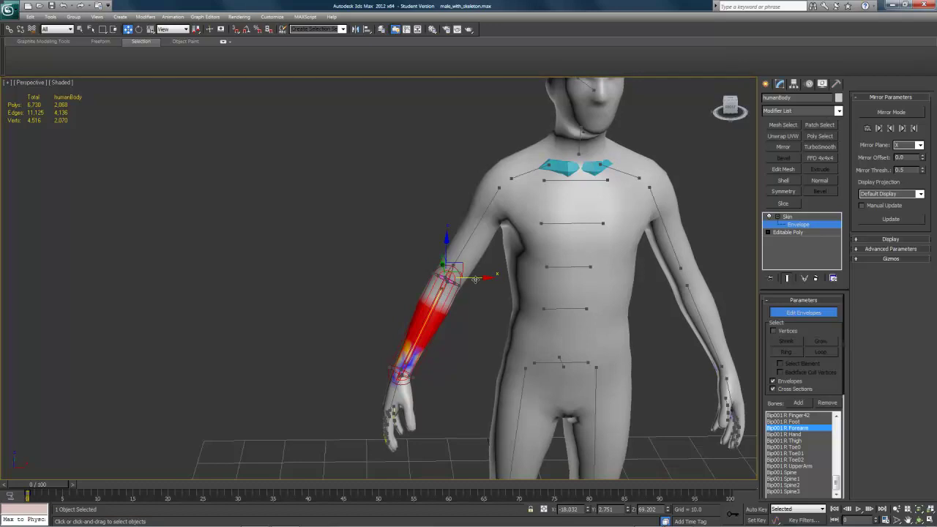
left_click(462, 286)
mouse_move(495, 286)
left_mouse_down()
mouse_move(481, 289)
mouse_move(542, 305)
mouse_move(461, 272)
mouse_move(488, 292)
left_mouse_up()
middle_click_drag(488, 292, 476, 270, "alt")
left_click_drag(474, 268, 464, 241)
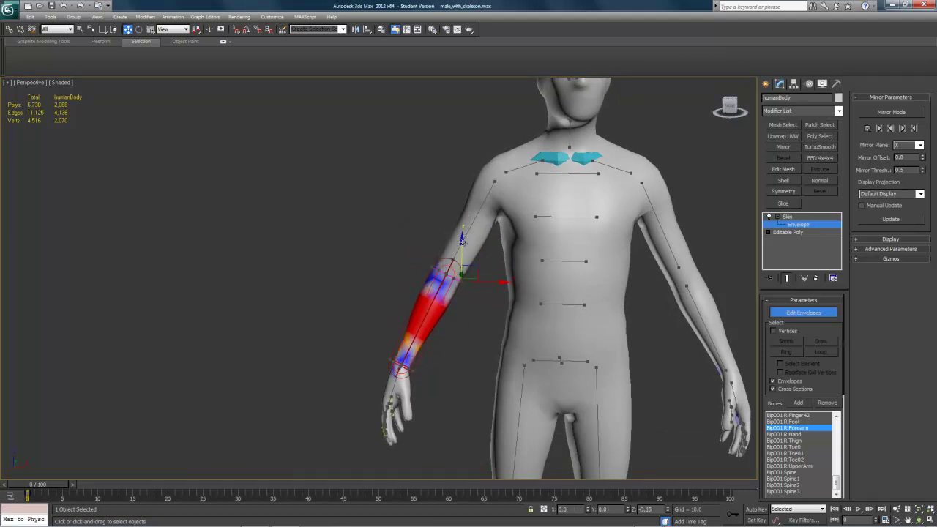
- Reposition the elbow end point of the right forearm envelope to refine the weights there
left_click(443, 282)
mouse_move(444, 308)
middle_mouse_down("alt")
mouse_move(468, 307)
mouse_move(451, 323)
mouse_move(437, 313)
middle_mouse_up("alt")
left_click_drag(462, 267, 478, 226)
middle_click_drag(479, 226, 521, 342, "alt")
scroll(520, 338, "down", 5)
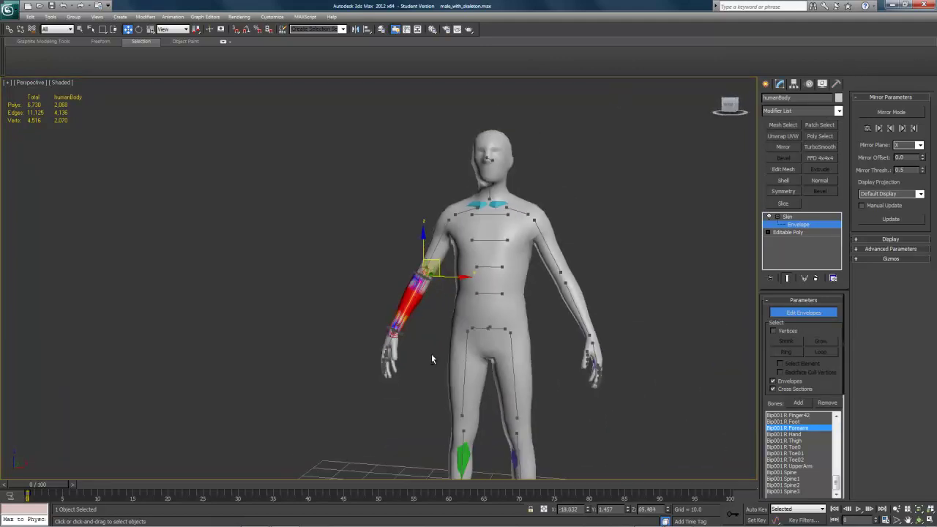
- Leave envelope editing and select the right hand and finger bones, excluding the body mesh
left_click(681, 520)
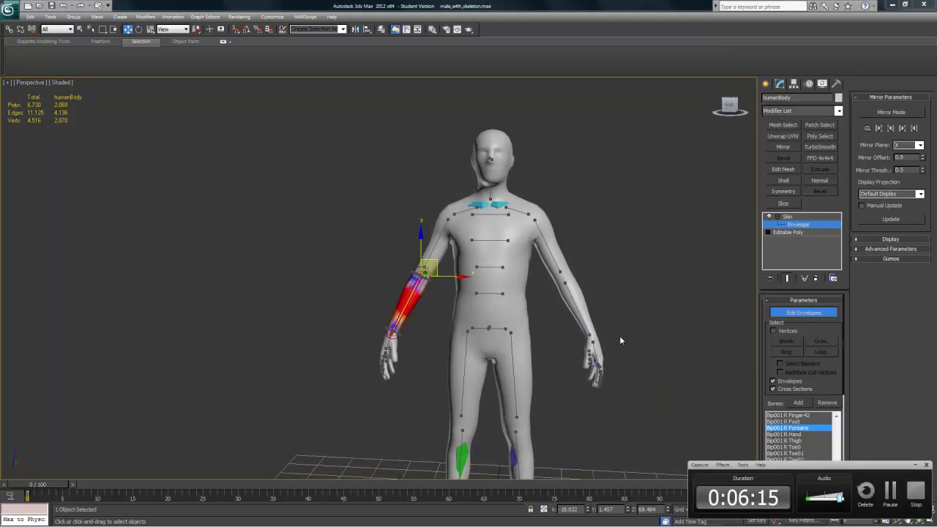
middle_click_drag(620, 349, 512, 316, "alt")
middle_click_drag(495, 224, 488, 336)
scroll(504, 304, "up", 4)
scroll(487, 336, "up", 5)
left_click(766, 219)
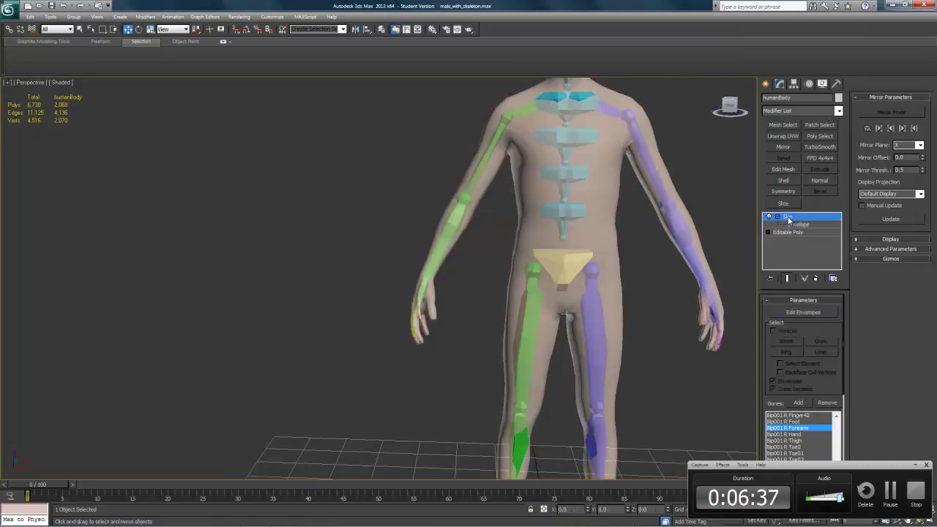
left_click_drag(442, 347, 390, 292)
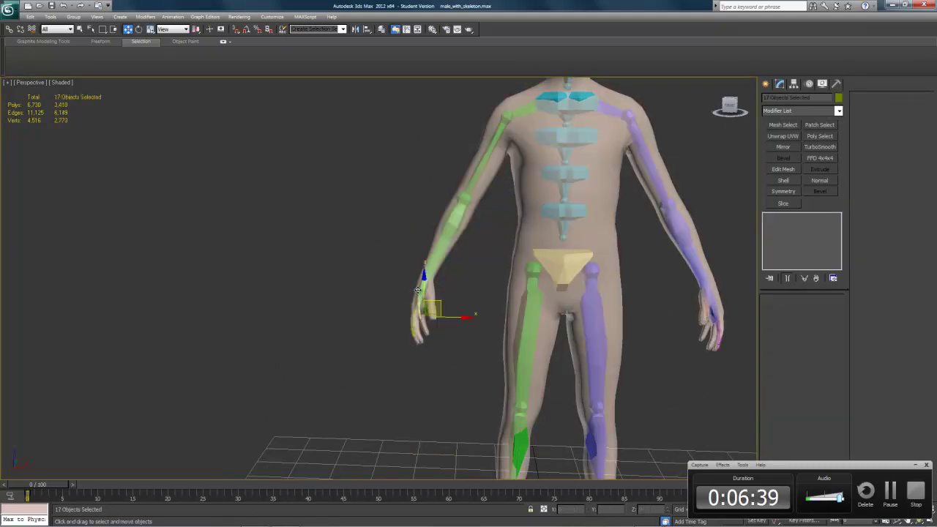
left_click(526, 239, "alt")
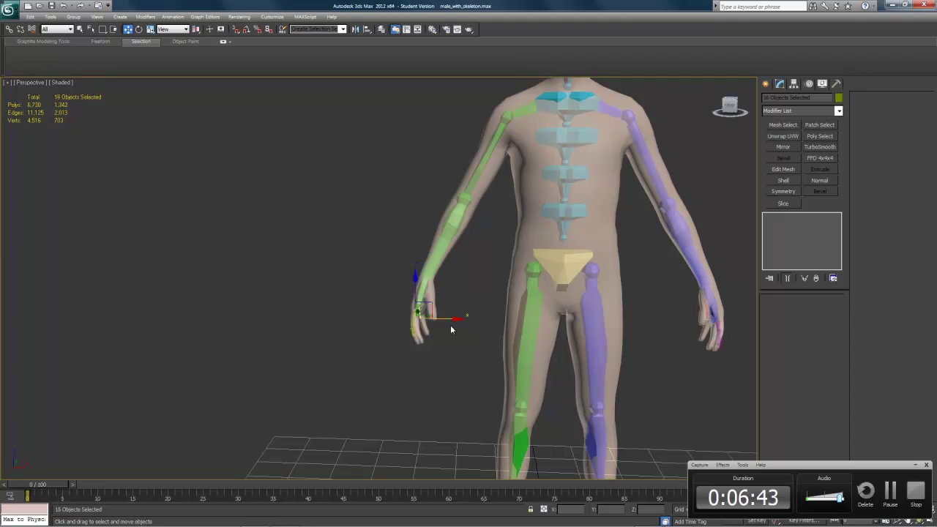
- Try moving the right hand bones to several positions to test how the mesh bends at the elbow and wrist
middle_click_drag(422, 321, 445, 322)
left_click_drag(477, 319, 410, 217)
middle_click_drag(412, 217, 494, 272, "alt")
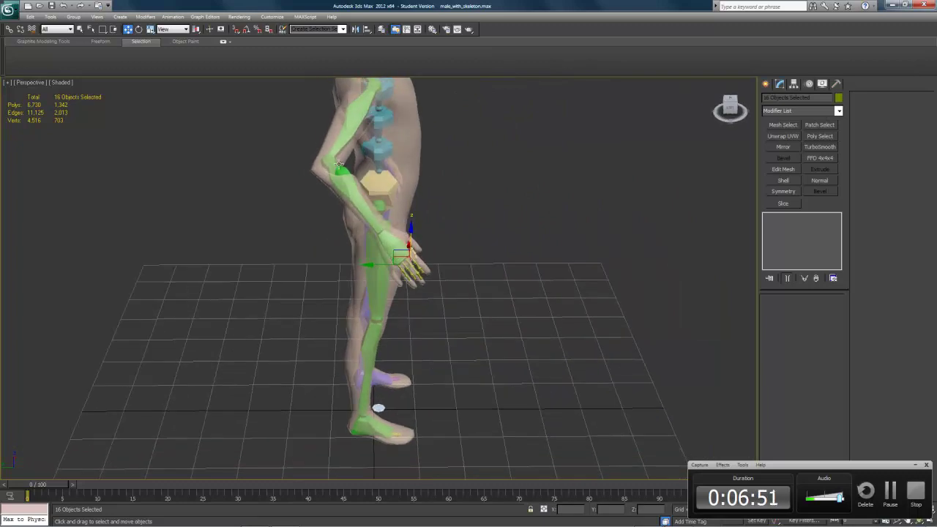
left_click_drag(414, 232, 408, 277)
middle_click_drag(557, 305, 474, 293, "alt")
middle_click_drag(436, 233, 434, 190, "alt")
scroll(586, 296, "up", 3)
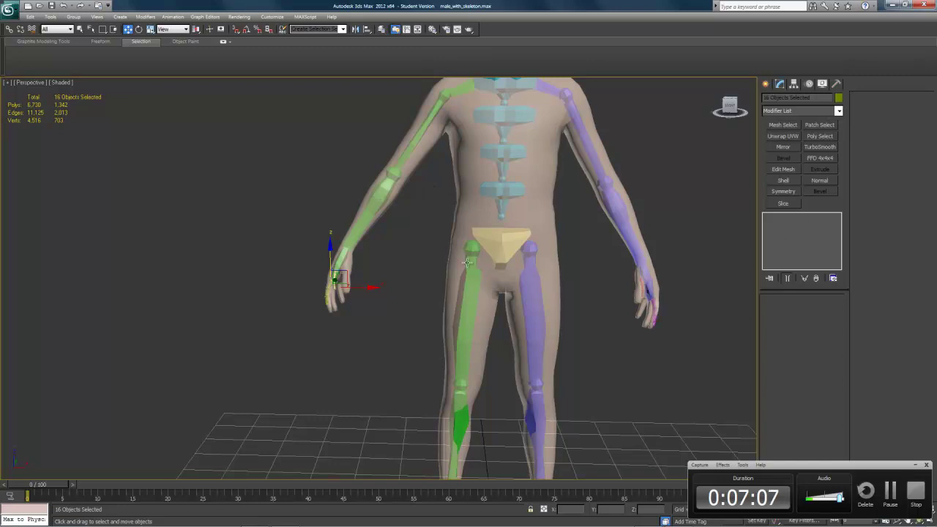
middle_click_drag(483, 287, 454, 285, "alt")
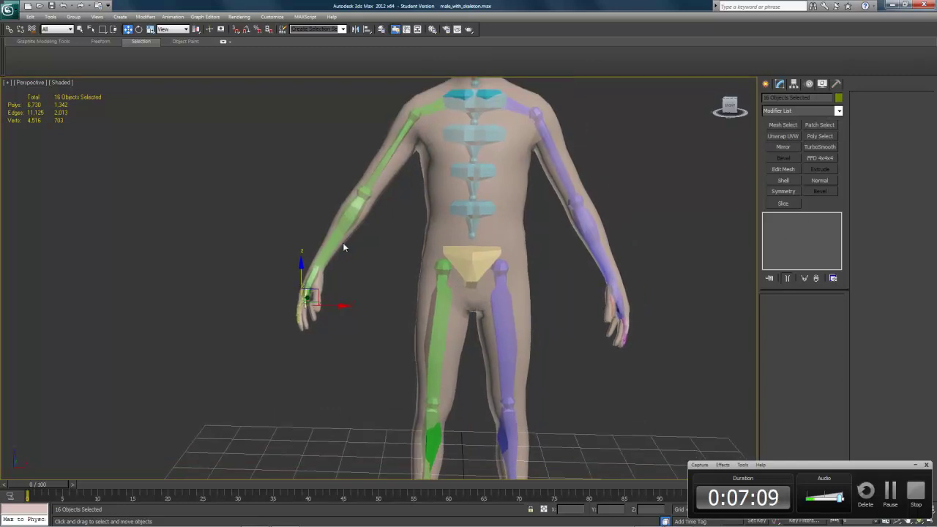
- Undo the last hand move and try lowering the right hand bones again
key("ctrl+z")
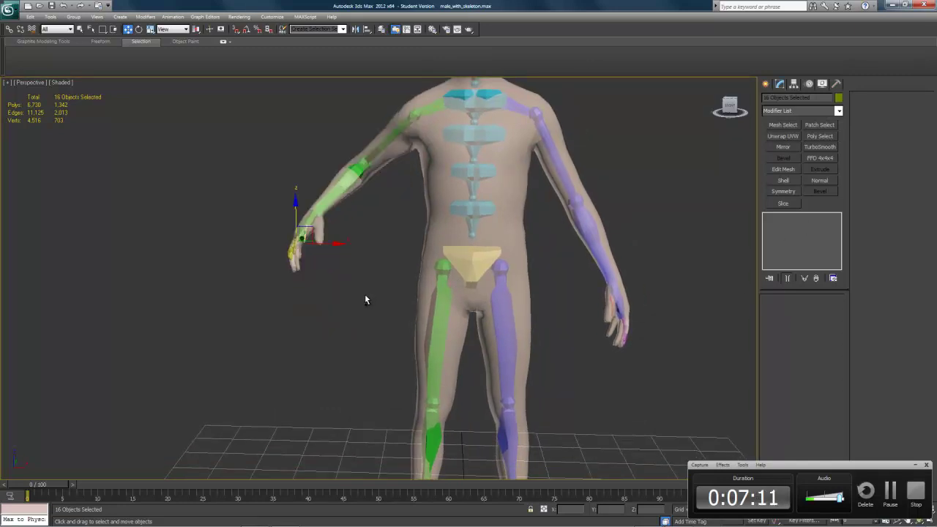
left_click(326, 214)
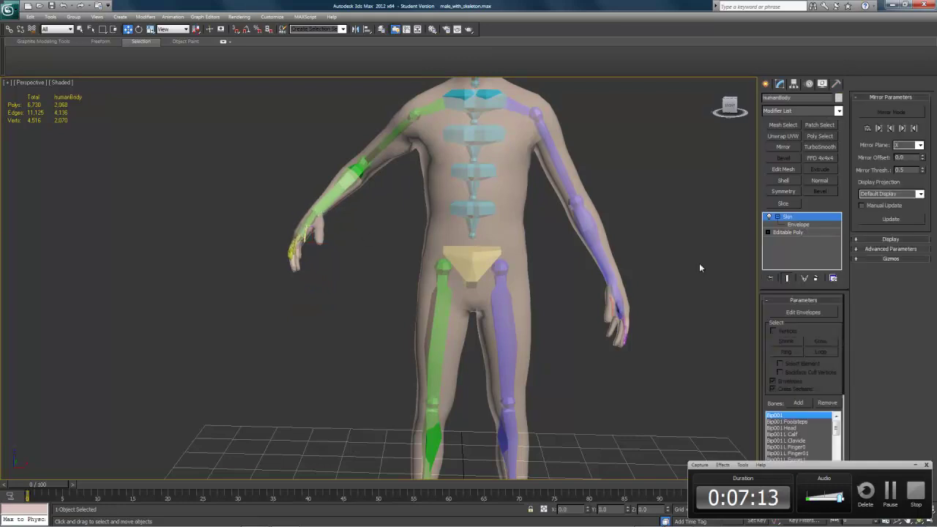
left_click(806, 226)
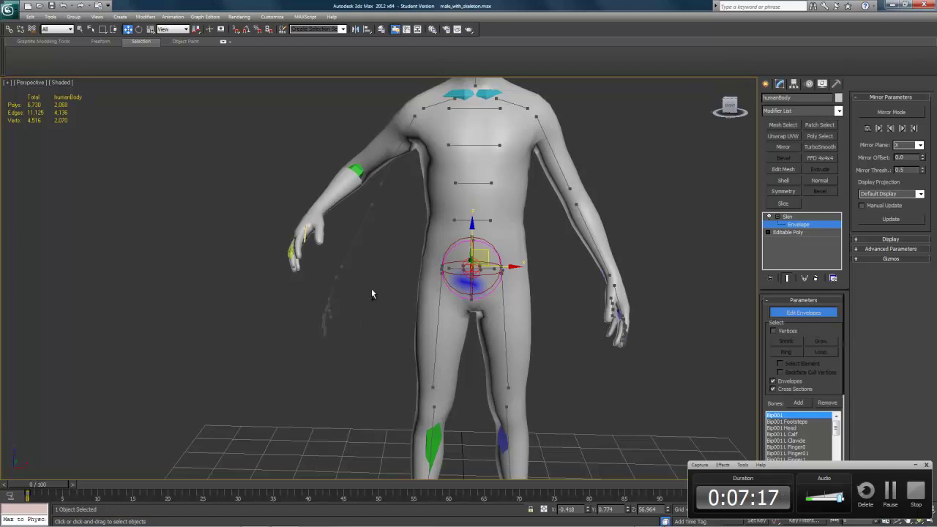
key("ctrl+z")
left_click_drag(305, 223, 305, 283)
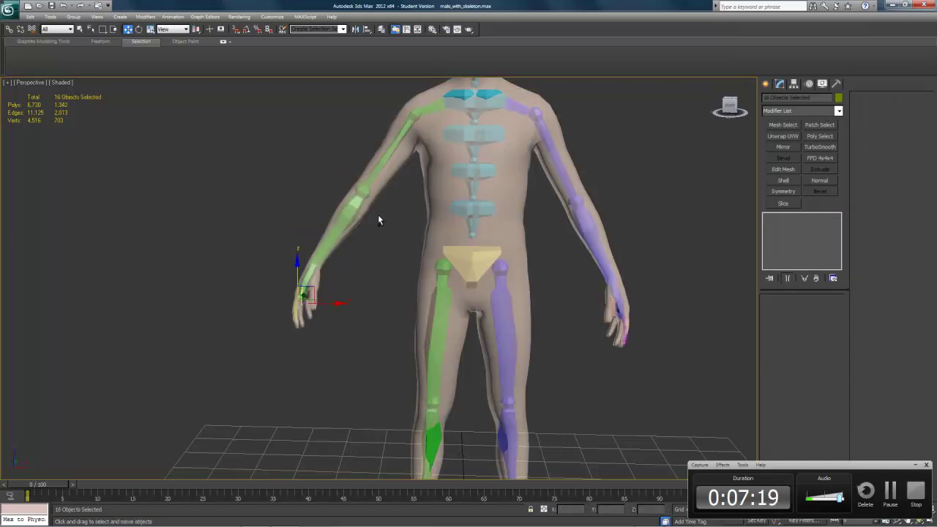
- Undo the test moves of the hand and return to envelope editing on the body mesh's Skin modifier
key("ctrl+z")
key("ctrl+z")
left_click(369, 236)
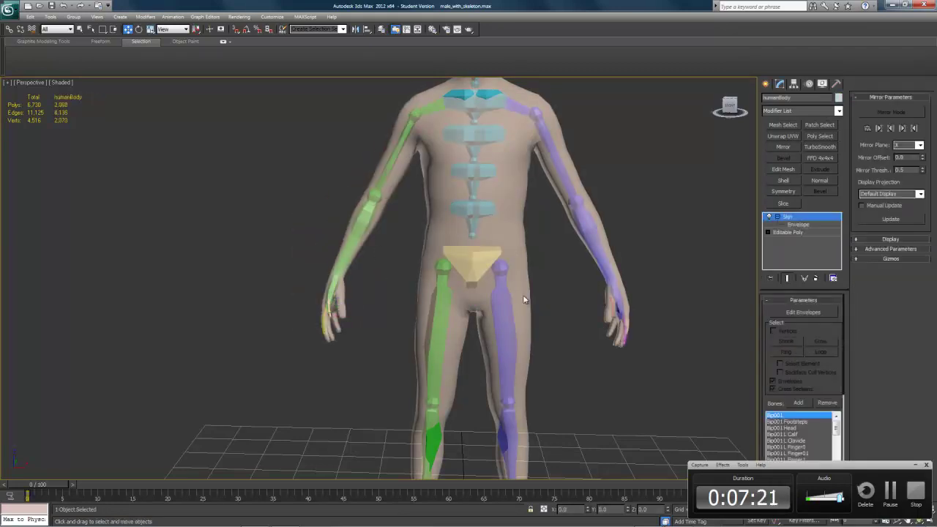
left_click(797, 225)
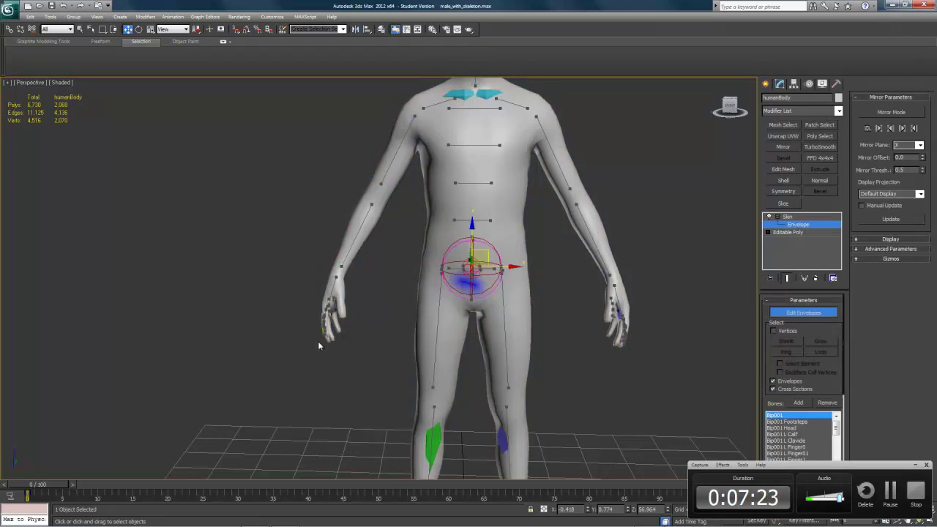
- Select the right forearm envelope again and bring the forearm into close view
middle_click_drag(656, 399, 637, 342)
middle_click_drag(451, 333, 571, 316, "alt")
middle_click_drag(572, 316, 540, 342)
middle_click_drag(647, 339, 455, 275, "alt")
left_click(380, 199)
scroll(457, 274, "up", 3)
middle_click_drag(468, 193, 416, 212)
scroll(473, 253, "up", 3)
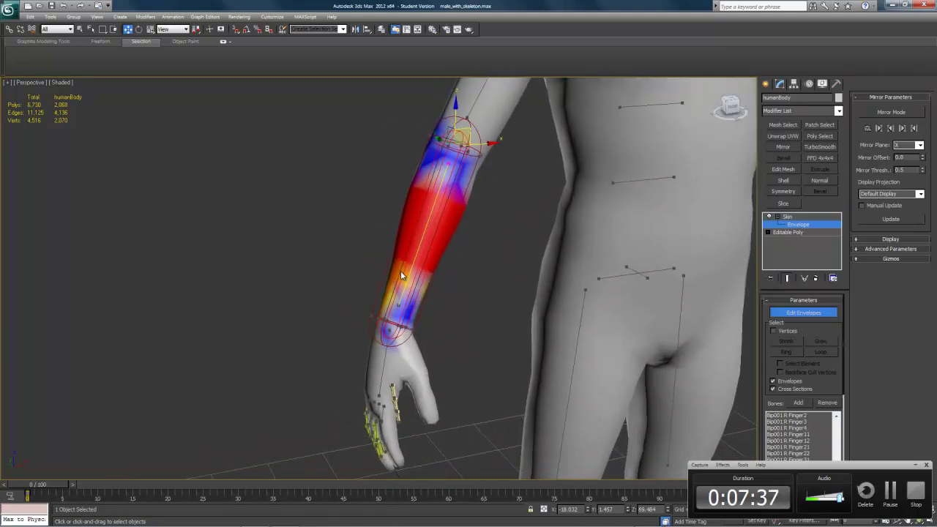
- Examine the weight colours of the right forearm envelope from several angles, from the elbow to the wrist
middle_click_drag(492, 253, 489, 291)
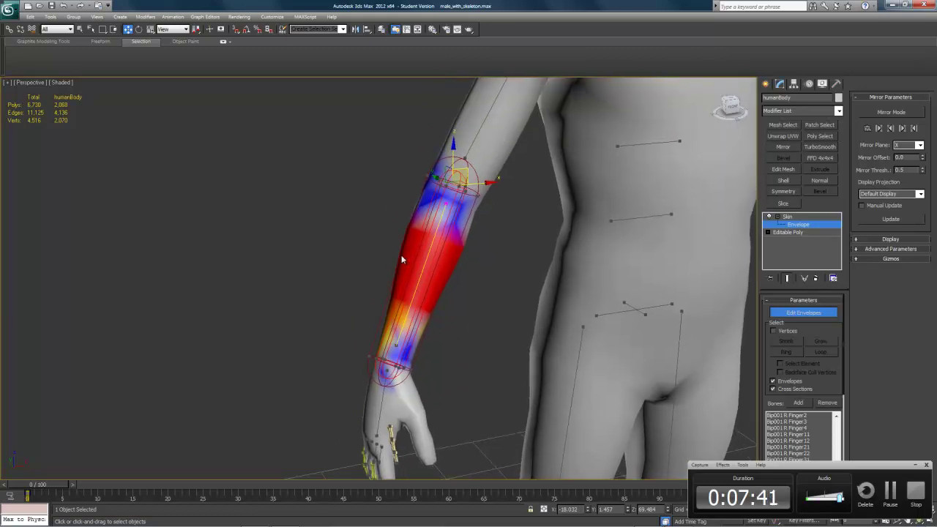
middle_click_drag(462, 211, 532, 274, "alt")
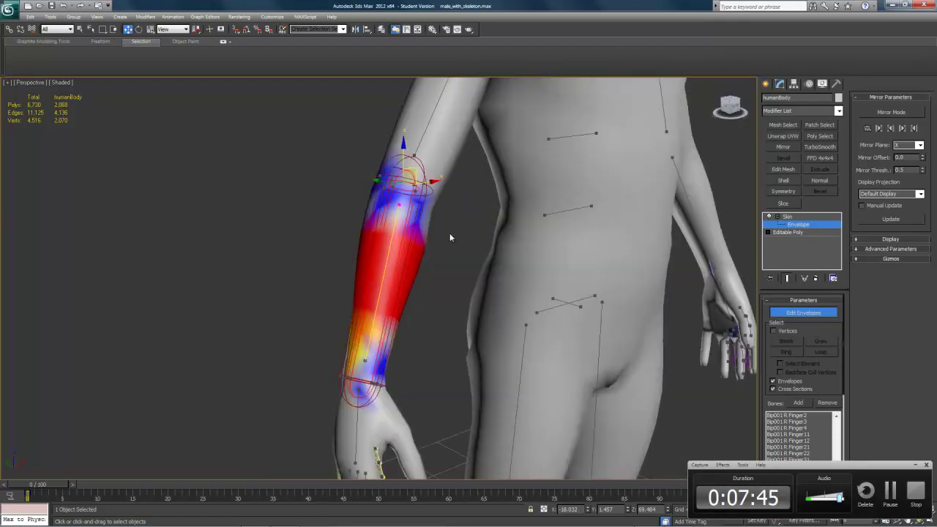
middle_click_drag(443, 217, 448, 229)
scroll(501, 282, "down", 5)
middle_click_drag(505, 330, 448, 328, "alt")
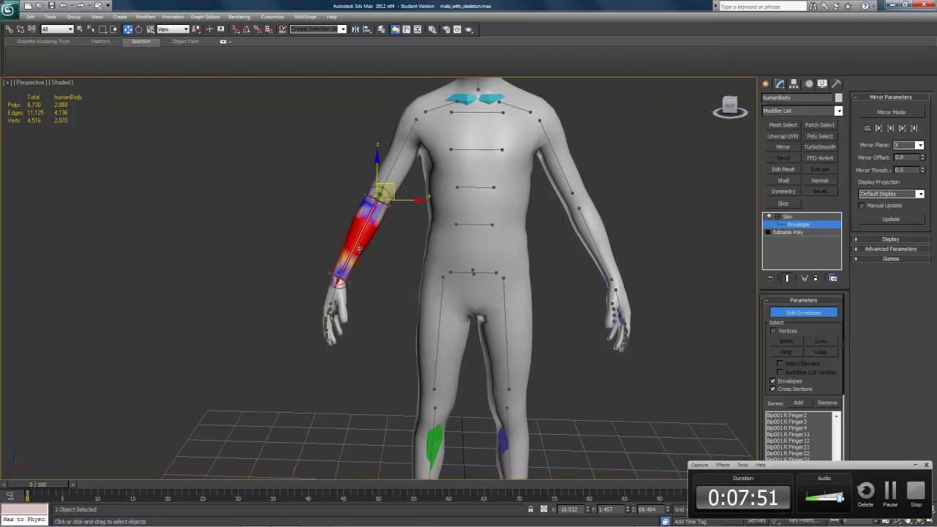
middle_click_drag(557, 212, 475, 213, "alt")
middle_click_drag(401, 229, 522, 248, "alt")
middle_click_drag(748, 334, 500, 344, "alt")
scroll(499, 344, "up", 5)
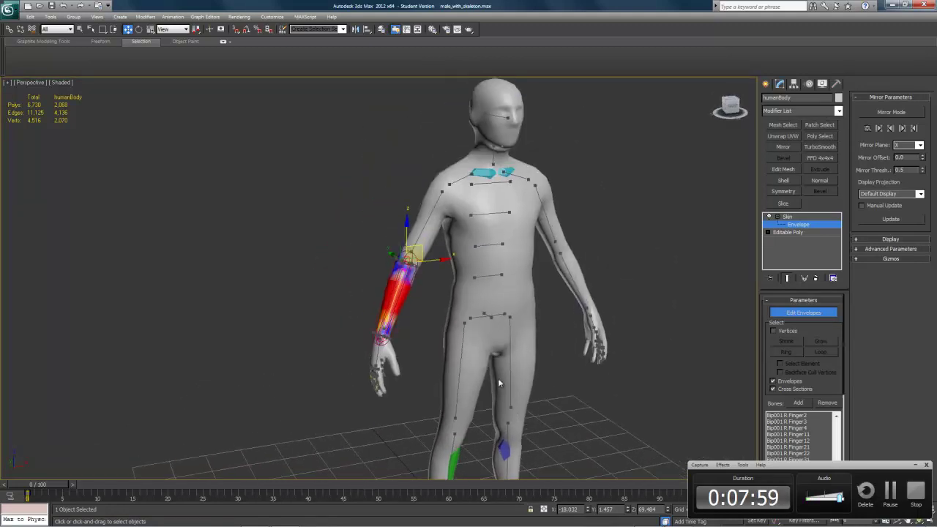